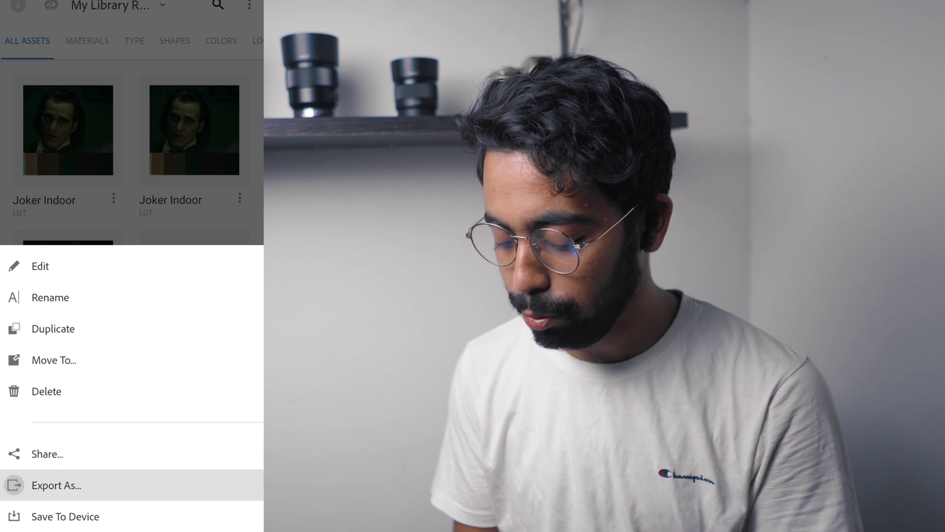
Export the Joker Indoor LUT from the asset library.
{"action": "left_click", "coordinate": [43, 521]}
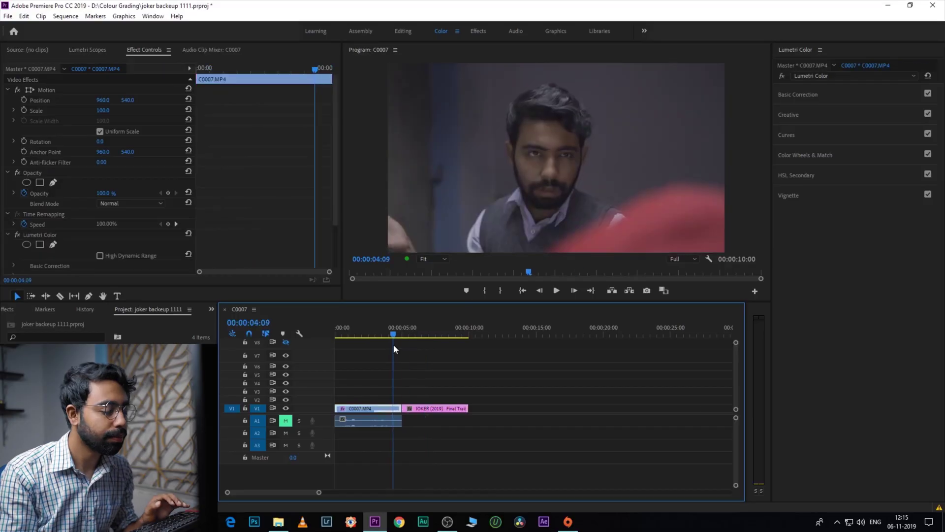
Examine the C0007 shot against the JOKER trailer clip and park the playhead at 00:00:04:01.
{"action": "key", "text": "Left"}
{"action": "key", "text": "Left"}
{"action": "key", "text": "Left"}
{"action": "key", "text": "Left"}
{"action": "key", "text": "Left"}
{"action": "key", "text": "Left"}
{"action": "key", "text": "Left"}
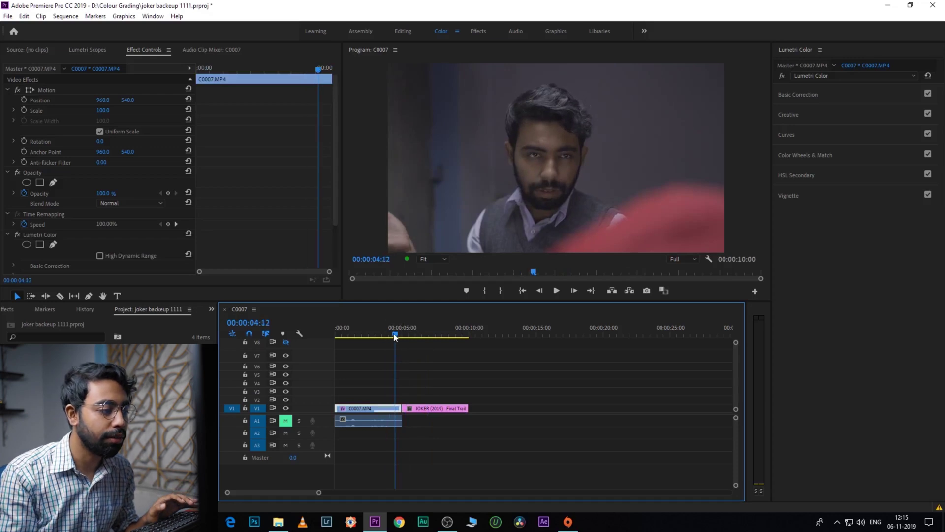
{"action": "left_click", "coordinate": [438, 336]}
{"action": "left_click_drag", "start_coordinate": [437, 338], "coordinate": [389, 344]}
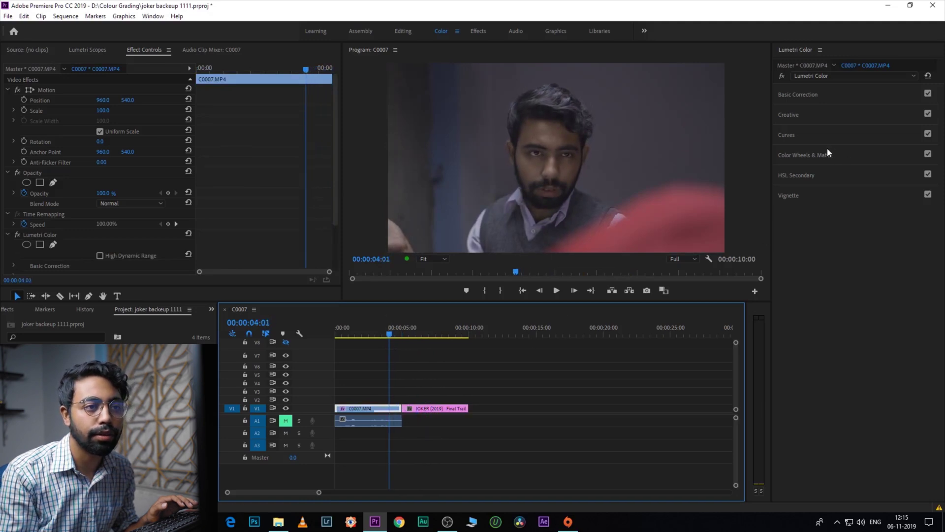
Lower the shadows level and slightly raise the midtones level on C0007 with the color wheels.
{"action": "left_click", "coordinate": [810, 157]}
{"action": "left_click_drag", "start_coordinate": [787, 297], "coordinate": [788, 305]}
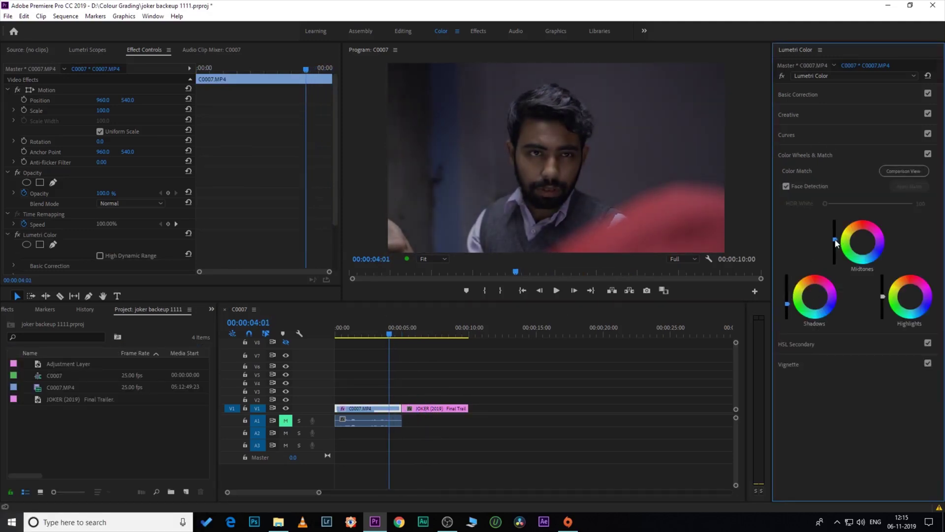
Set C0007's Contrast -1.7, Highlights 10.6, Shadows -3.9, Whites -12.8, Blacks 7.3 and Saturation 138.5, and sample the white balance from the white shirt.
{"action": "left_click", "coordinate": [798, 94]}
{"action": "left_click_drag", "start_coordinate": [871, 217], "coordinate": [869, 256]}
{"action": "left_click_drag", "start_coordinate": [870, 307], "coordinate": [886, 306]}
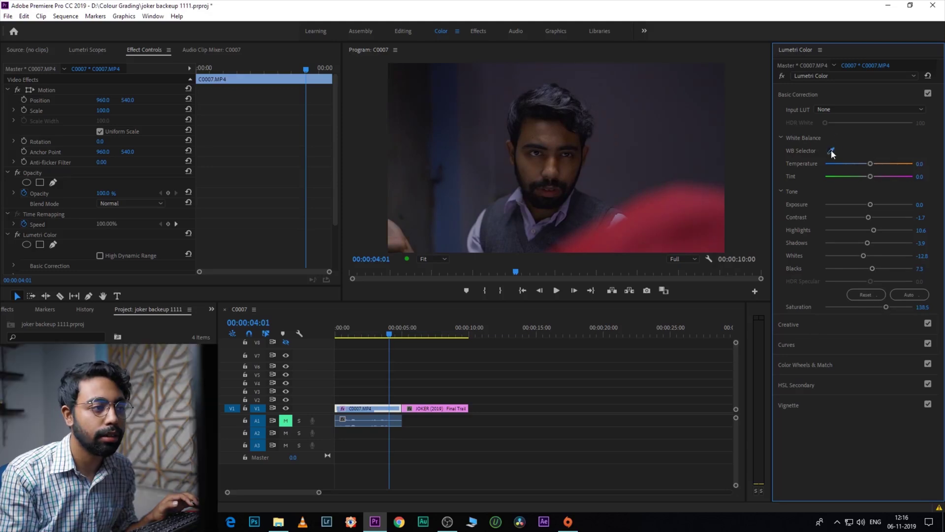
{"action": "left_click", "coordinate": [831, 150]}
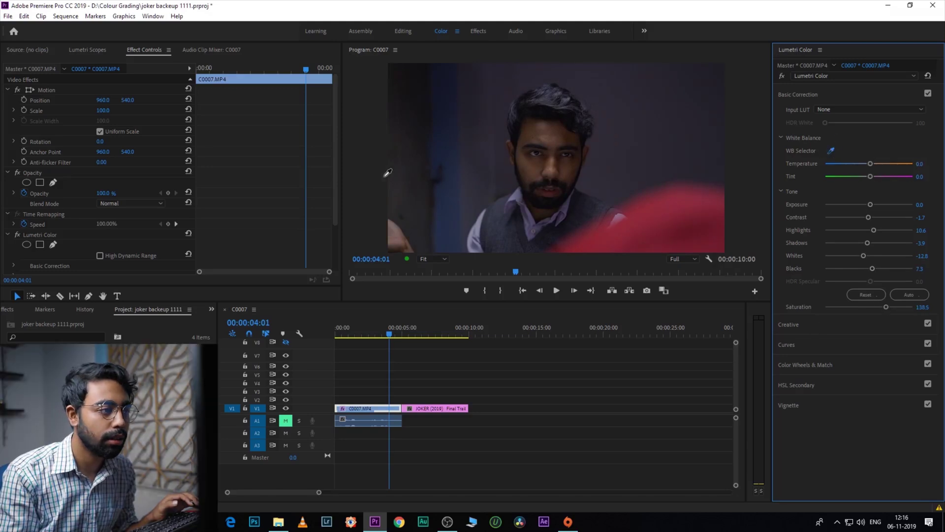
{"action": "left_click", "coordinate": [483, 222]}
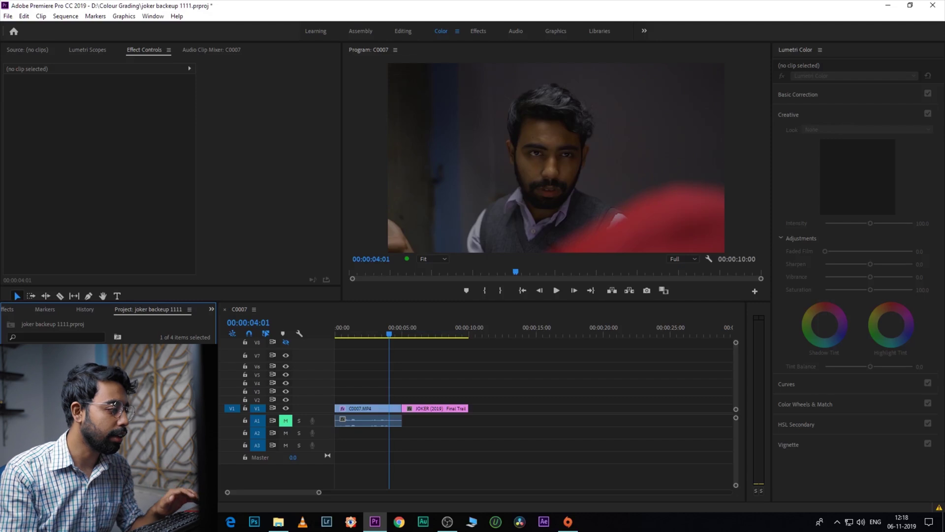
Place an adjustment layer above C0007 on track V2 and apply Joker.cube from Downloads as its creative look.
{"action": "left_click_drag", "start_coordinate": [187, 374], "coordinate": [371, 406]}
{"action": "left_click", "coordinate": [377, 402]}
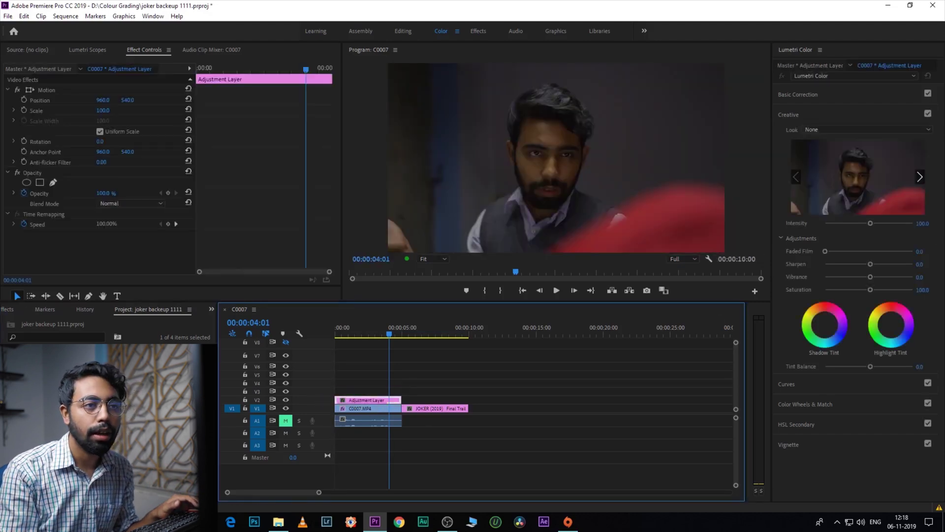
{"action": "left_click", "coordinate": [827, 114]}
{"action": "left_click", "coordinate": [834, 115]}
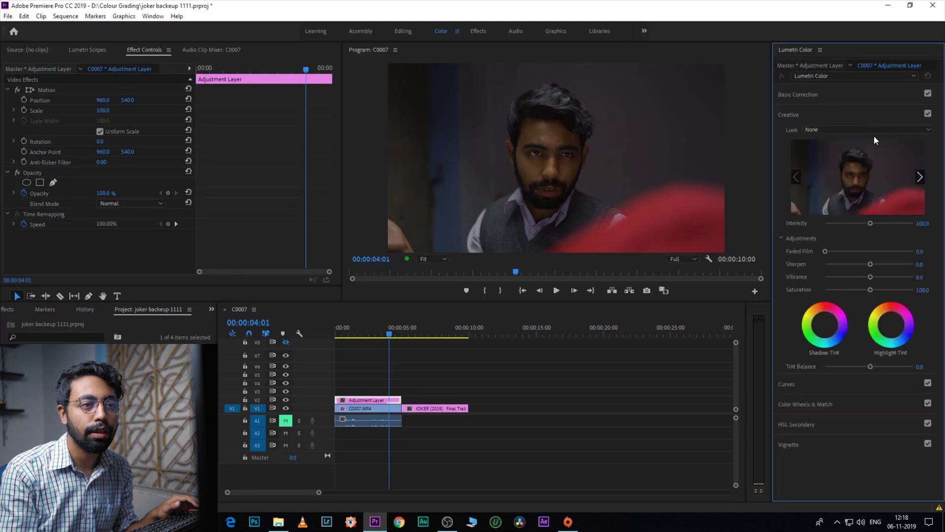
{"action": "left_click", "coordinate": [867, 130]}
{"action": "left_click", "coordinate": [830, 159]}
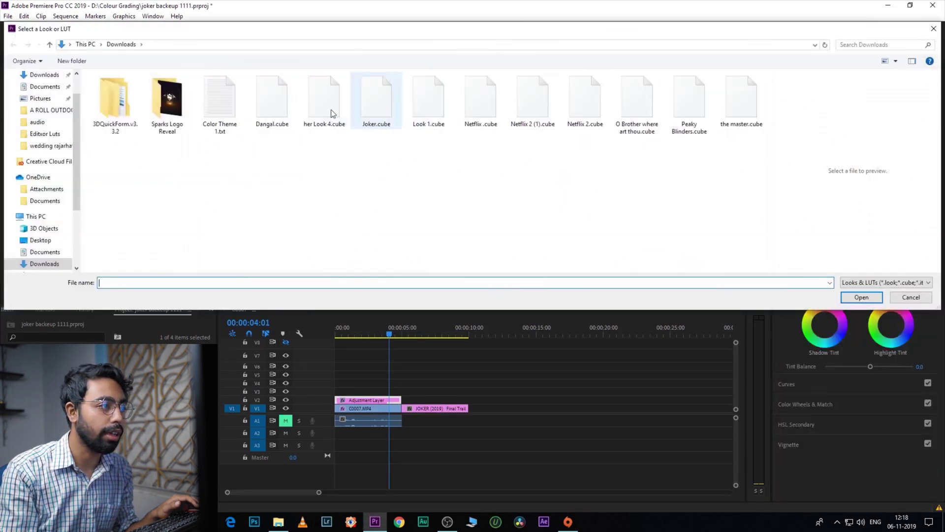
{"action": "double_click", "coordinate": [373, 110]}
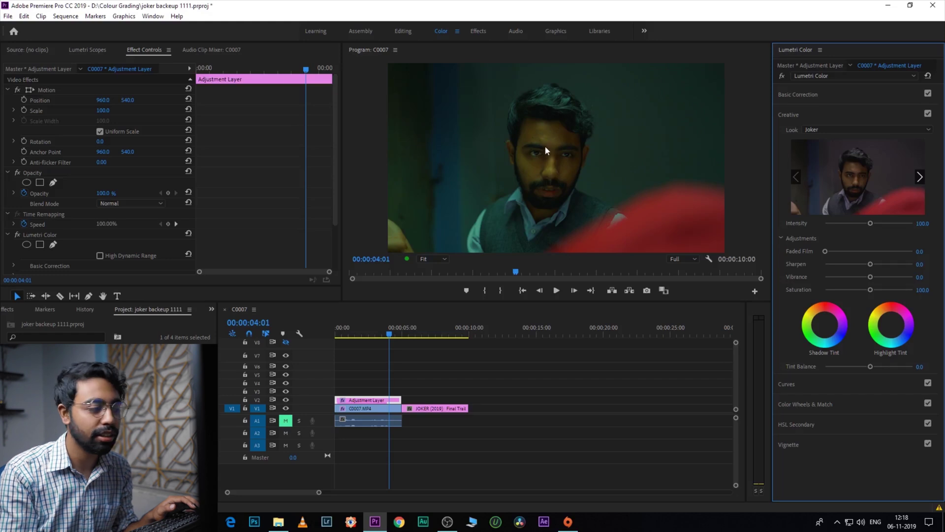
Key the skin tone in HSL Secondary by sampling the man's forehead, and display the key as a Color/Gray mask.
{"action": "left_click", "coordinate": [826, 74]}
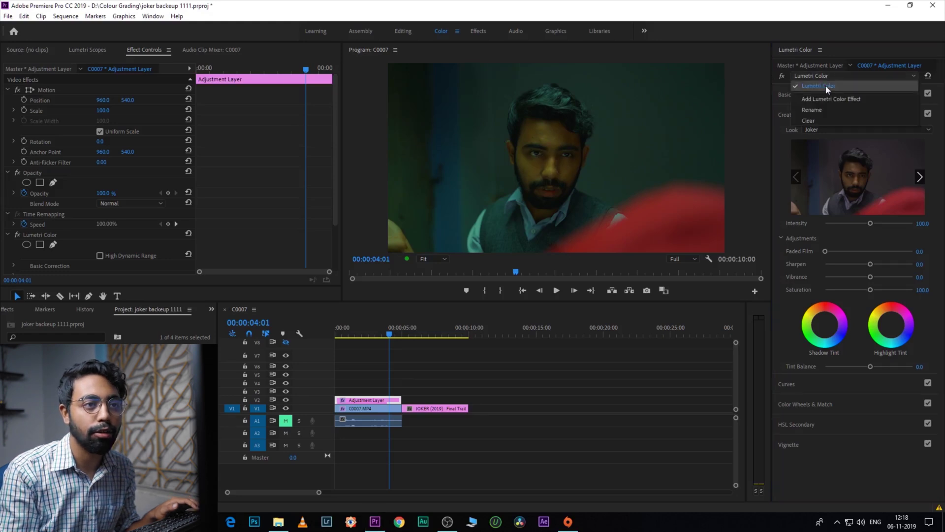
{"action": "left_click", "coordinate": [814, 100]}
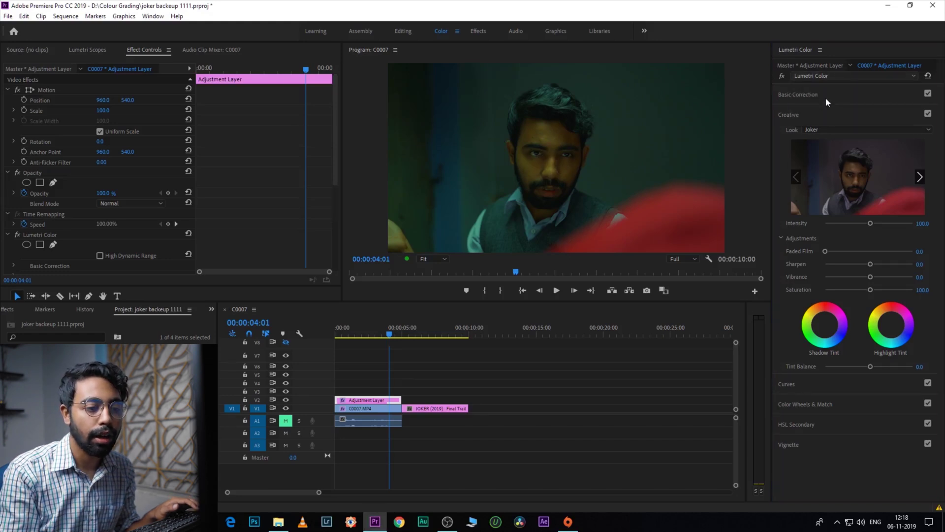
{"action": "left_click", "coordinate": [814, 423]}
{"action": "left_click", "coordinate": [851, 206]}
{"action": "left_click", "coordinate": [539, 127]}
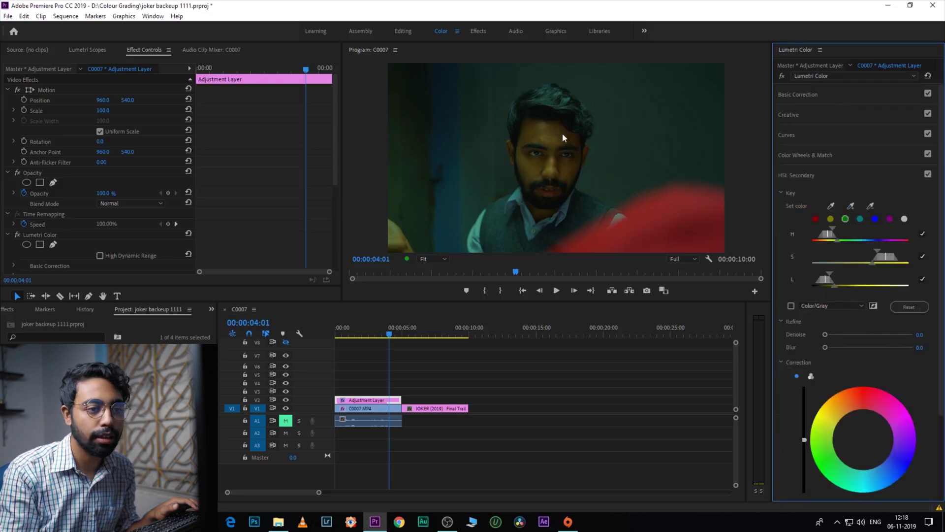
{"action": "left_click", "coordinate": [791, 305]}
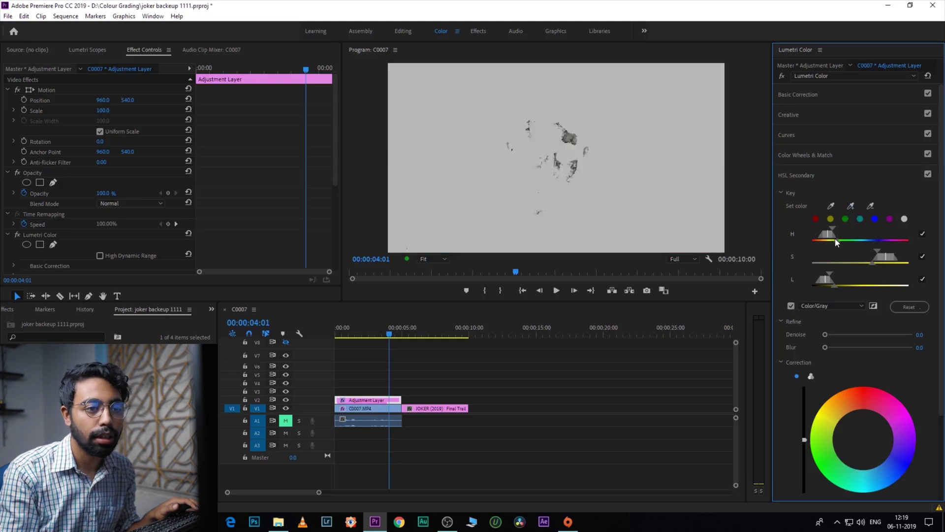
Adjust the HSL key's hue range and widen its saturation and luminance ranges to isolate the man's face.
{"action": "left_click_drag", "start_coordinate": [837, 239], "coordinate": [832, 237]}
{"action": "left_click_drag", "start_coordinate": [872, 263], "coordinate": [816, 263]}
{"action": "left_click_drag", "start_coordinate": [835, 285], "coordinate": [889, 284]}
{"action": "left_click_drag", "start_coordinate": [833, 240], "coordinate": [850, 253]}
{"action": "left_click_drag", "start_coordinate": [889, 286], "coordinate": [840, 285]}
{"action": "left_click_drag", "start_coordinate": [827, 239], "coordinate": [835, 241]}
{"action": "left_click_drag", "start_coordinate": [841, 276], "coordinate": [827, 288]}
{"action": "left_click_drag", "start_coordinate": [836, 241], "coordinate": [836, 241]}
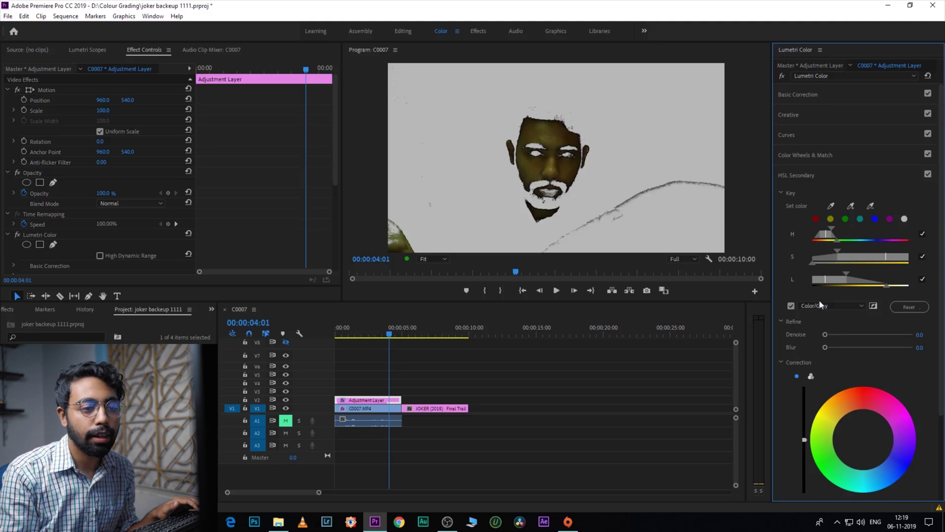
Refine the skin key with Denoise 38.5 and Blur 9.4, and turn off the Color/Gray mask display.
{"action": "left_click_drag", "start_coordinate": [824, 335], "coordinate": [851, 348]}
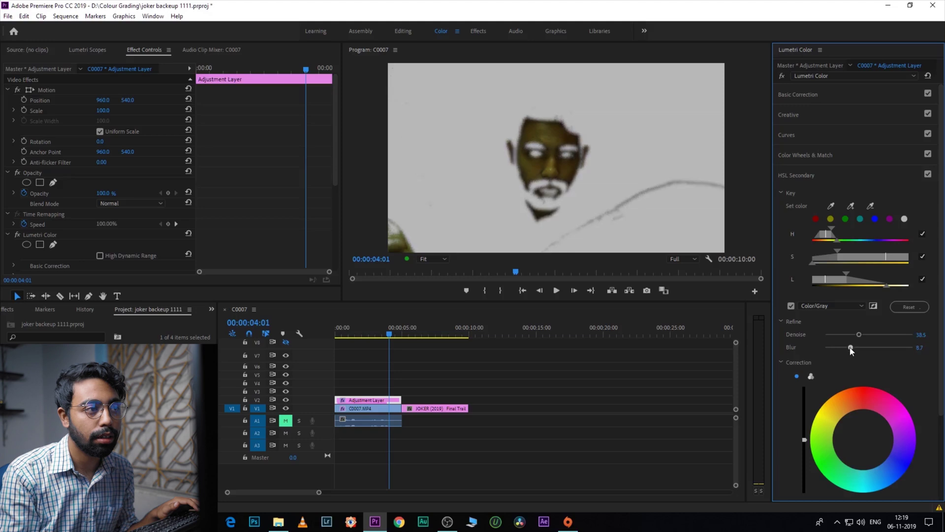
{"action": "scroll", "coordinate": [819, 372], "scroll_direction": "down", "scroll_amount": 4}
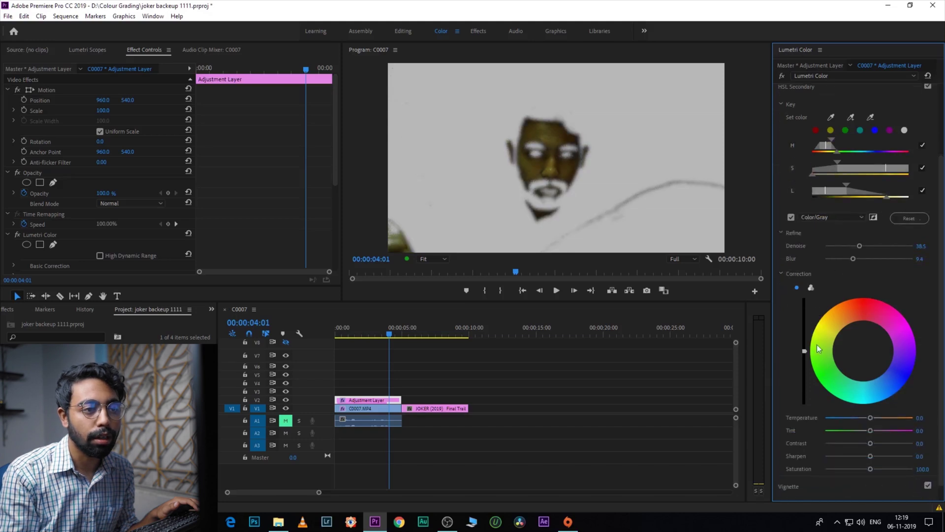
{"action": "left_click", "coordinate": [791, 217]}
Use three-way wheels for the skin correction, raise the midtones slightly and shift the tint toward magenta.
{"action": "left_click", "coordinate": [811, 288]}
{"action": "scroll", "coordinate": [837, 345], "scroll_direction": "down", "scroll_amount": 1}
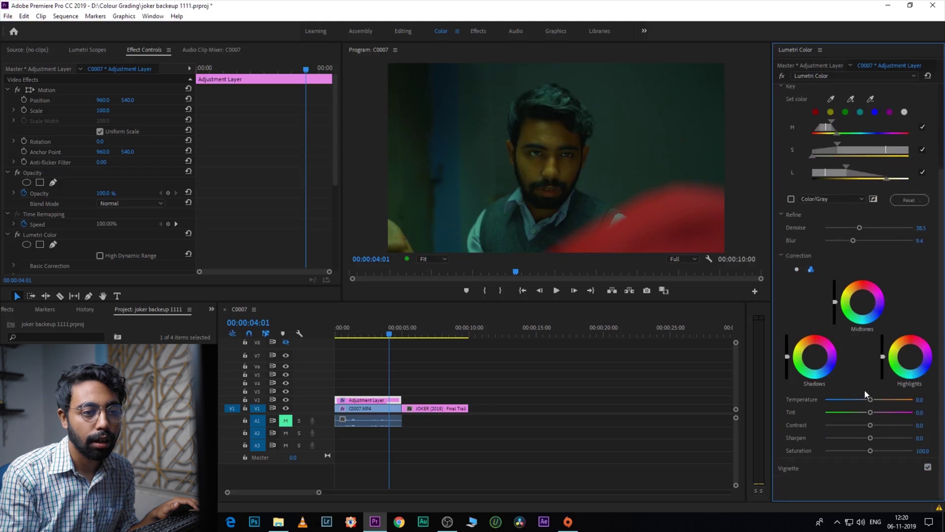
{"action": "left_click_drag", "start_coordinate": [835, 302], "coordinate": [835, 302]}
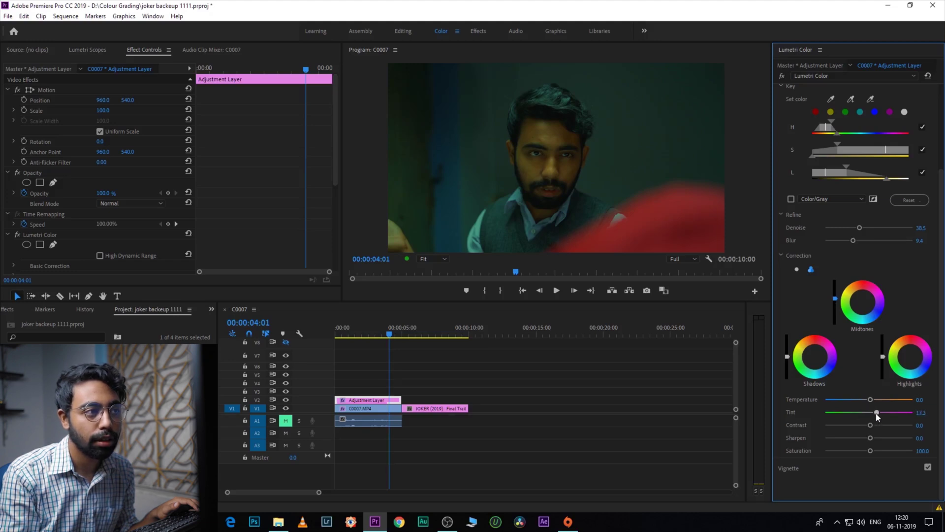
{"action": "left_click_drag", "start_coordinate": [877, 414], "coordinate": [879, 414]}
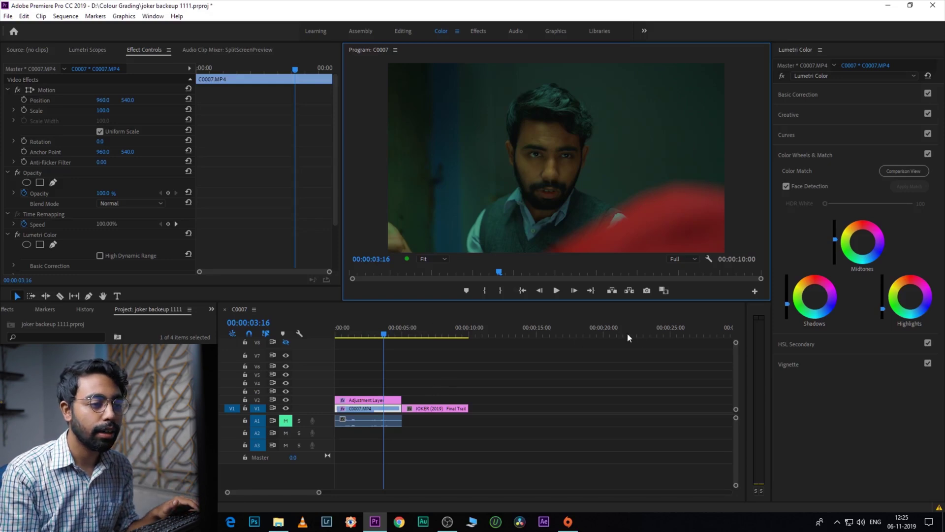
Compare the graded C0007 frame side by side with the JOKER frame at 00:00:05:00 and show the Lumetri Scopes.
{"action": "left_click", "coordinate": [664, 290]}
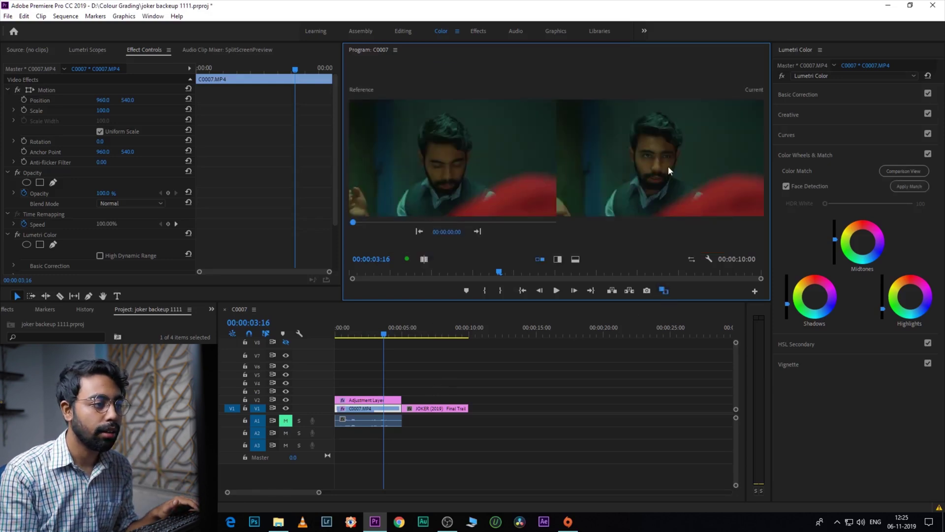
{"action": "left_click", "coordinate": [478, 232]}
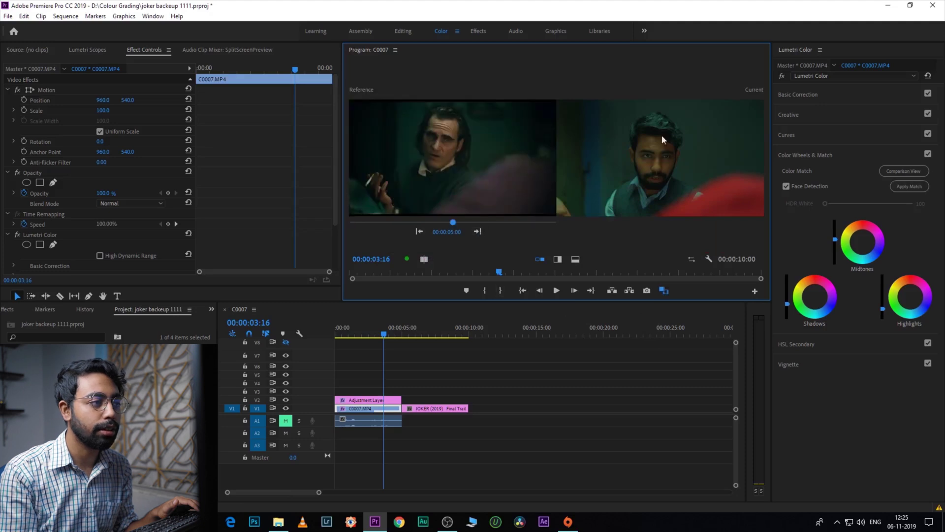
{"action": "left_click", "coordinate": [87, 49]}
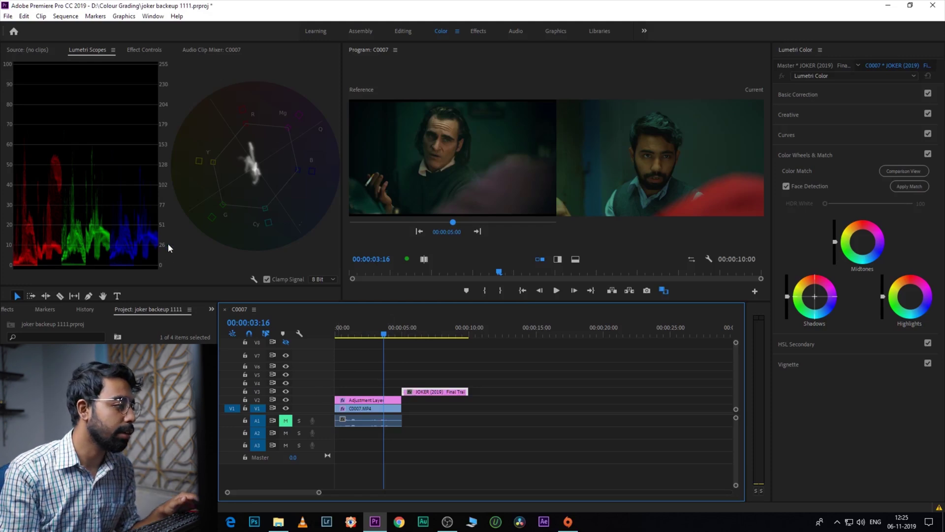
Toggle track V3's visibility while checking the scopes, and leave the comparison view.
{"action": "left_click", "coordinate": [288, 394]}
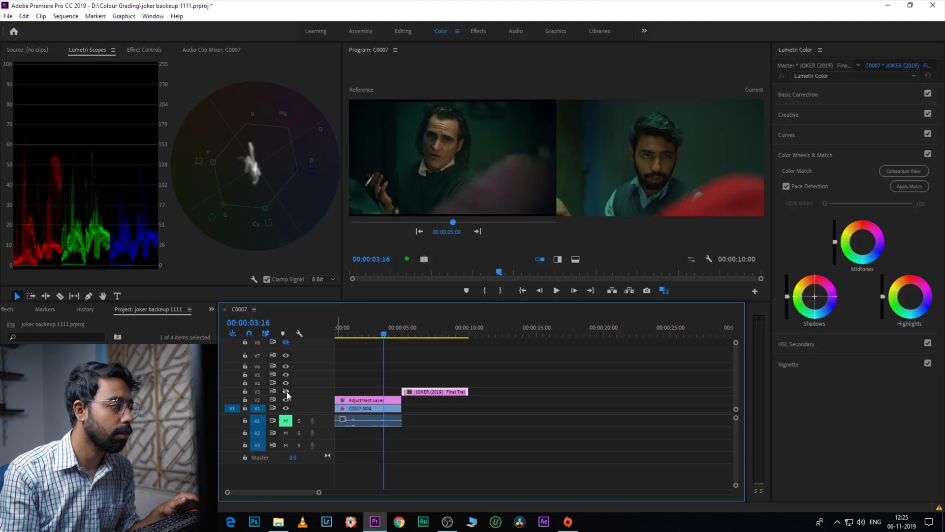
{"action": "left_click", "coordinate": [288, 394]}
{"action": "left_click", "coordinate": [287, 394]}
{"action": "left_click", "coordinate": [287, 394]}
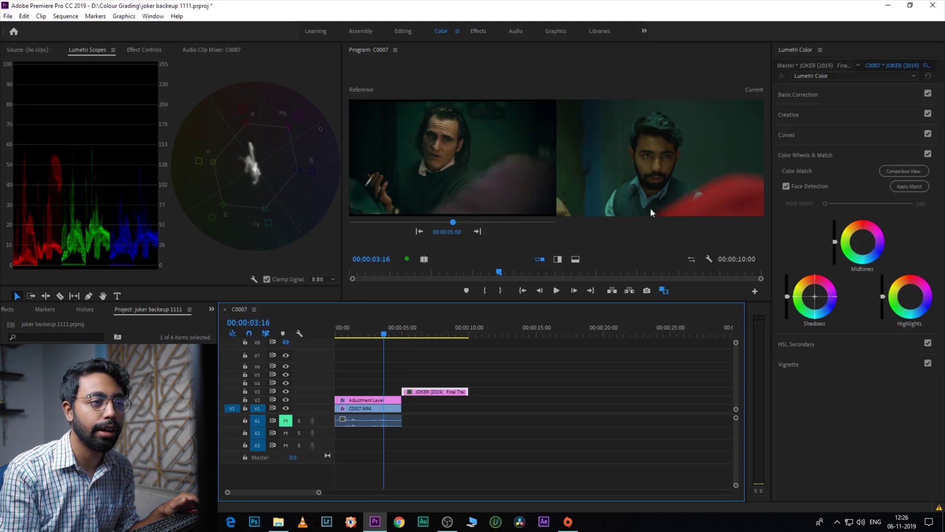
{"action": "left_click", "coordinate": [669, 291]}
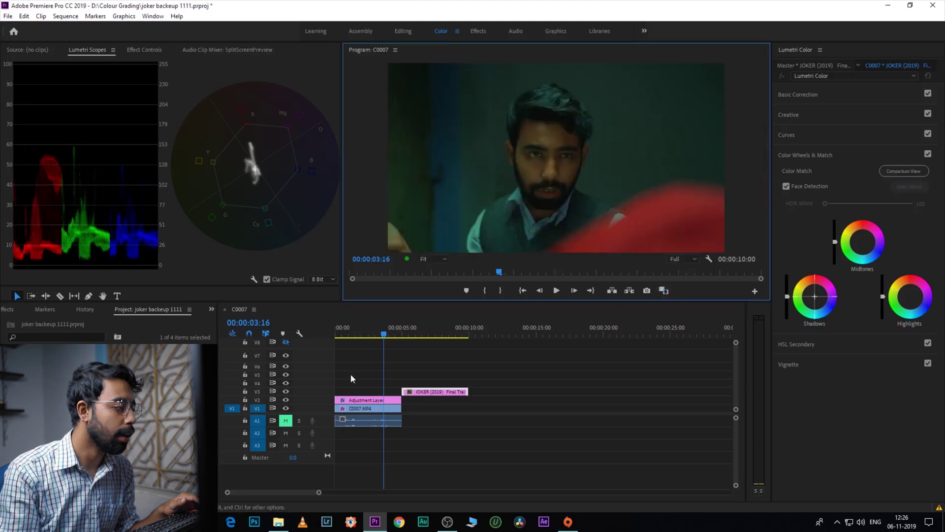
Add a second adjustment layer on track V3 above C0007 and fit an elliptical opacity mask around the man's head.
{"action": "left_click_drag", "start_coordinate": [367, 399], "coordinate": [367, 392]}
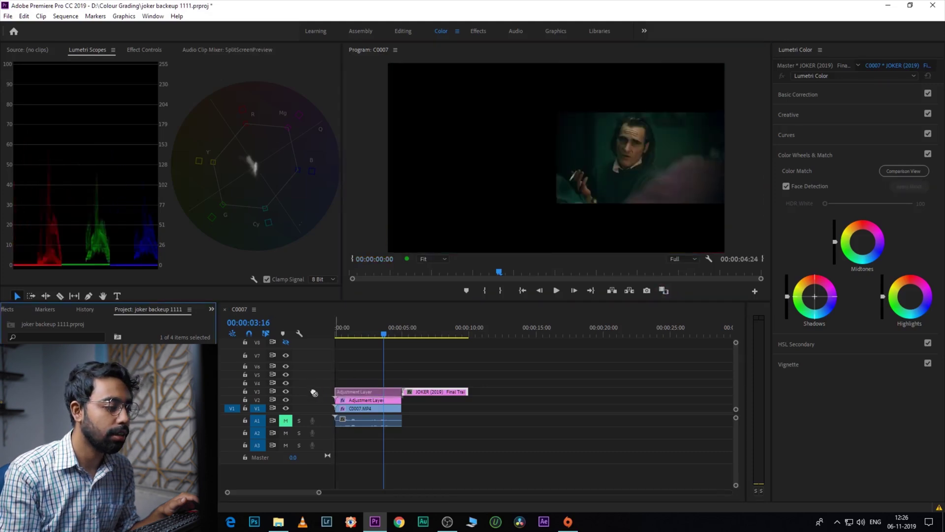
{"action": "left_click", "coordinate": [141, 51]}
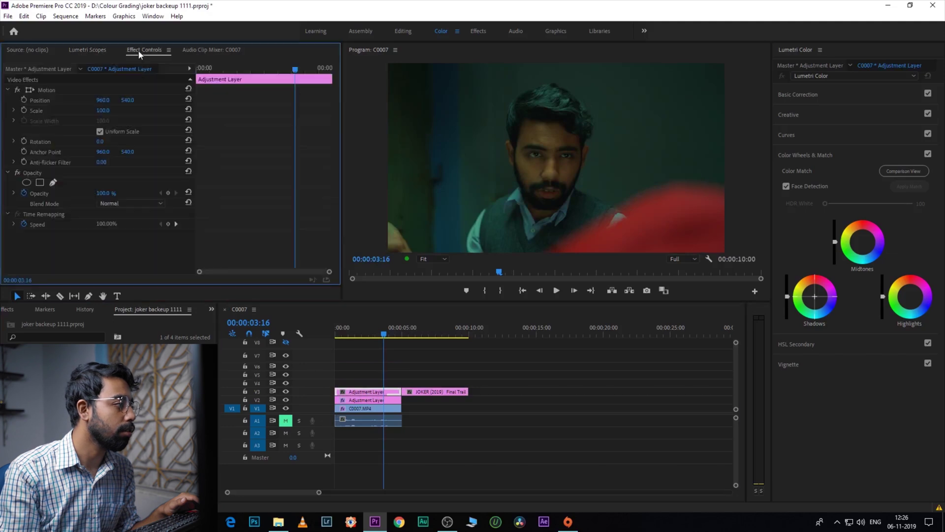
{"action": "left_click", "coordinate": [27, 182]}
{"action": "left_click_drag", "start_coordinate": [560, 112], "coordinate": [556, 83]}
{"action": "left_click_drag", "start_coordinate": [516, 144], "coordinate": [501, 144]}
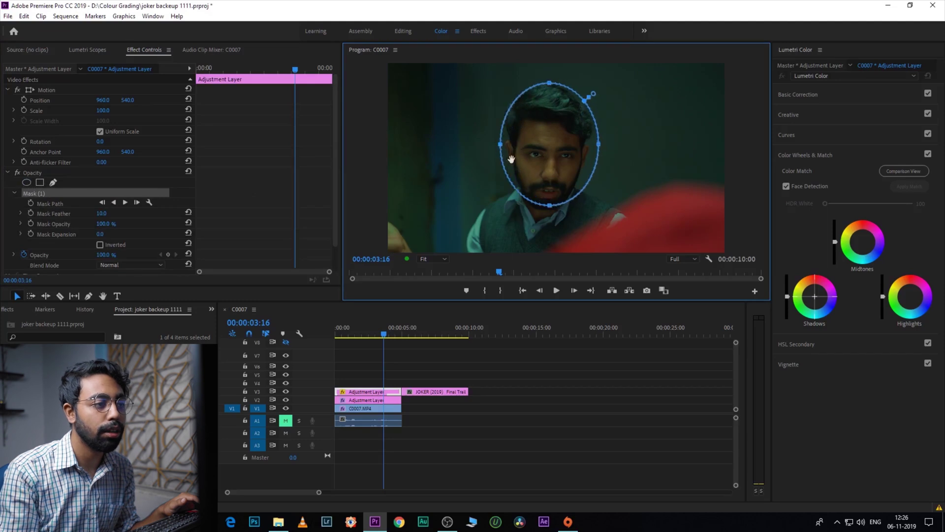
{"action": "left_click_drag", "start_coordinate": [550, 207], "coordinate": [550, 222]}
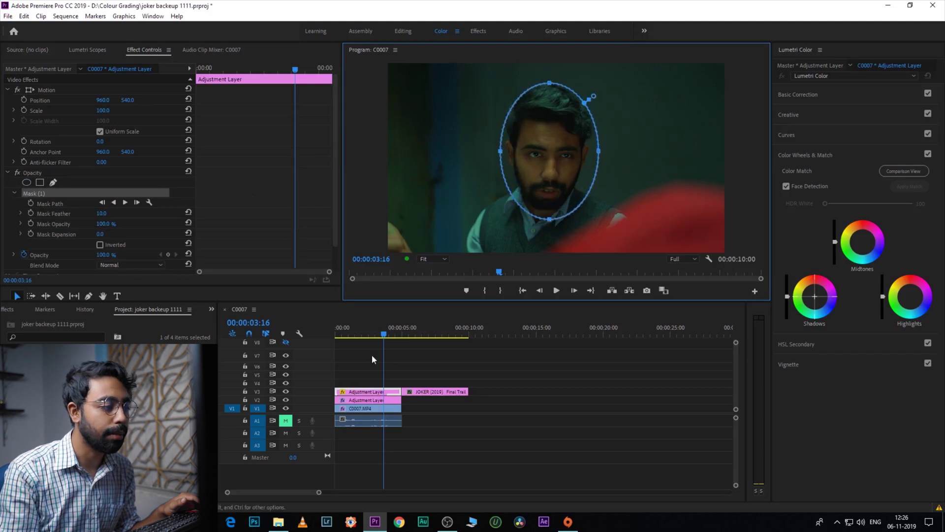
Check the mask along the shot and widen the ellipse slightly on both sides at 00:00:03:20.
{"action": "left_click_drag", "start_coordinate": [345, 334], "coordinate": [385, 339]}
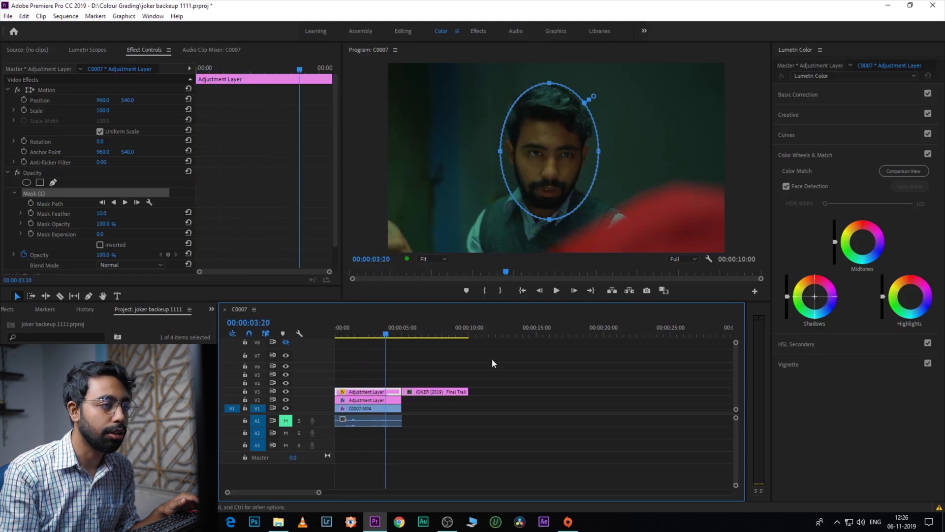
{"action": "left_click_drag", "start_coordinate": [604, 153], "coordinate": [601, 150]}
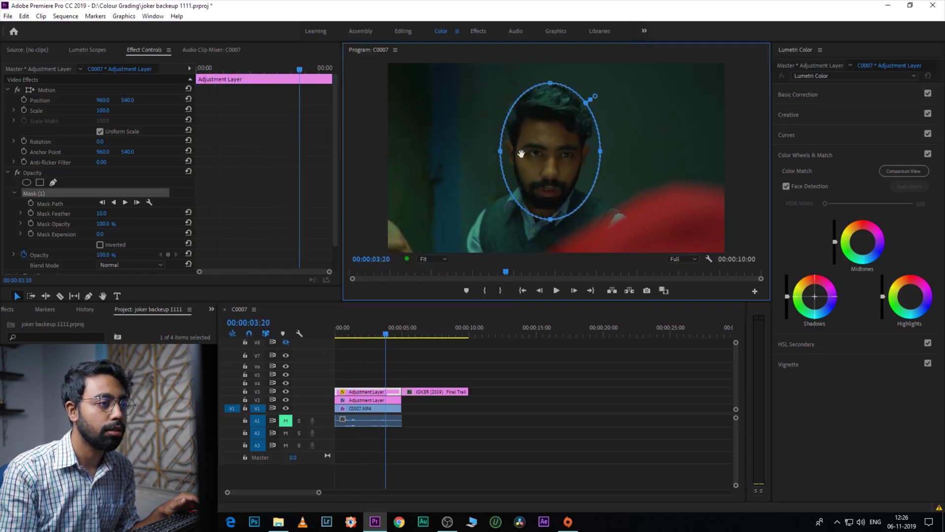
{"action": "left_click_drag", "start_coordinate": [501, 151], "coordinate": [495, 152]}
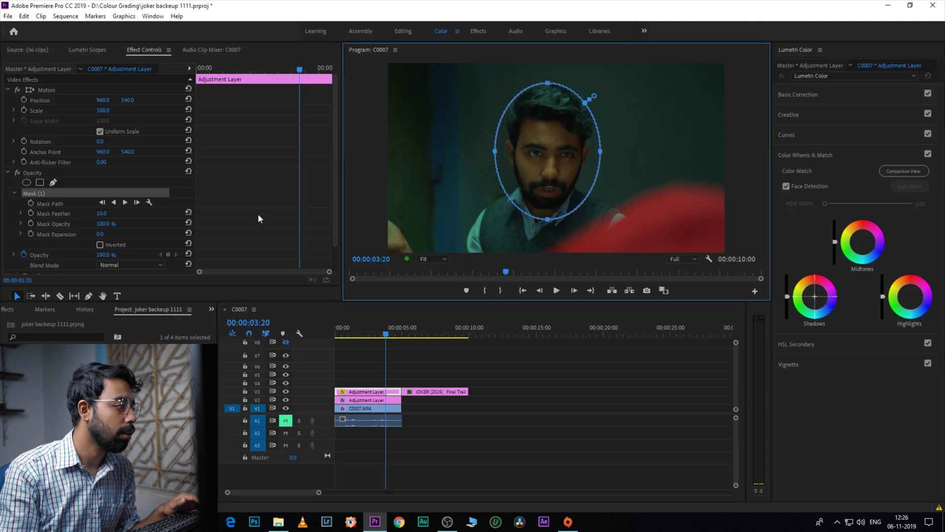
Set the face mask's feather to 86.
{"action": "scroll", "coordinate": [197, 221], "scroll_direction": "down", "scroll_amount": 2}
{"action": "left_click", "coordinate": [103, 186]}
{"action": "type", "text": "100"}
{"action": "key", "text": "Return"}
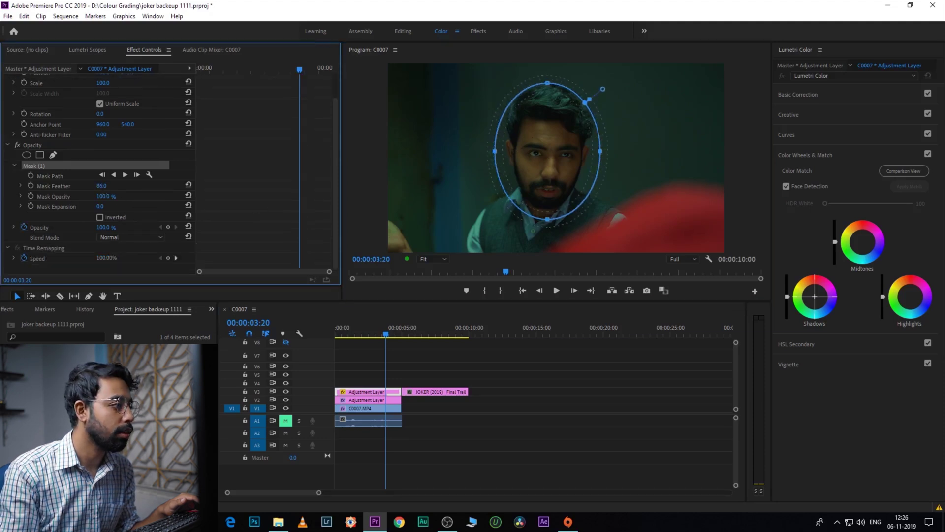
Set the V3 face mask's feather to 100 and expansion to -51, inverted, with the adjustment layer's blend mode on Soft Light.
{"action": "left_click_drag", "start_coordinate": [102, 209], "coordinate": [111, 207]}
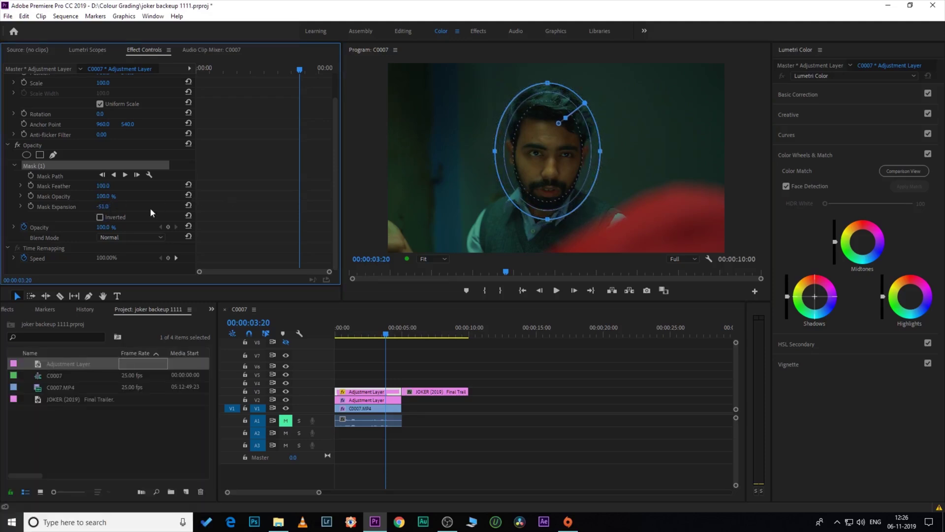
{"action": "left_click", "coordinate": [137, 237]}
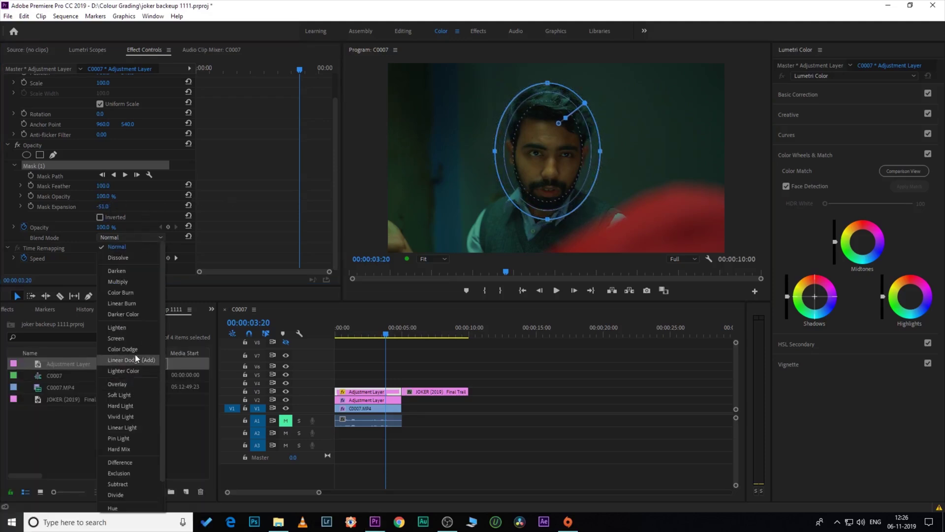
{"action": "left_click", "coordinate": [131, 393]}
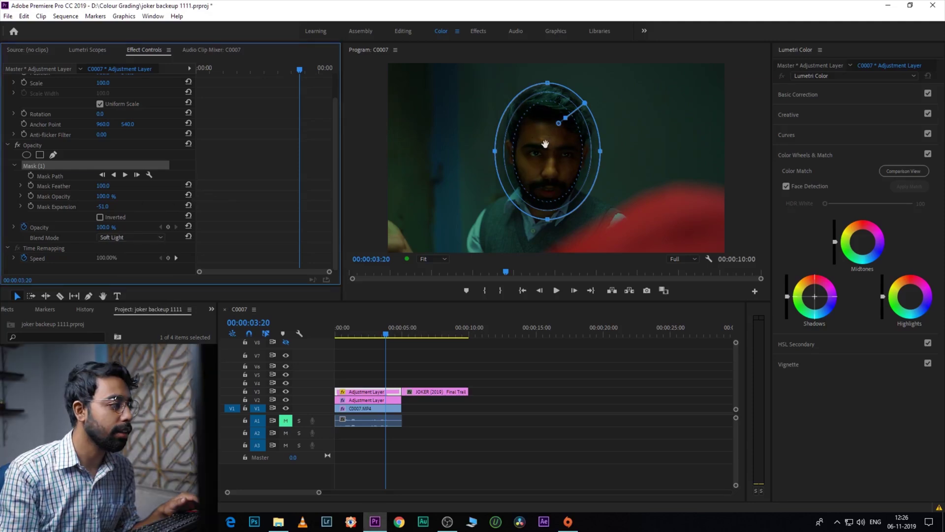
{"action": "left_click", "coordinate": [100, 218]}
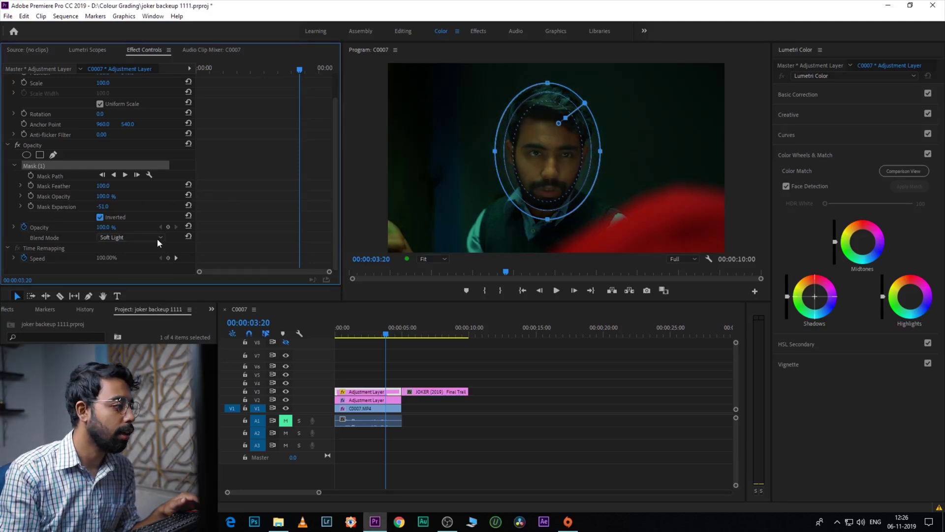
Reduce the V3 adjustment layer's opacity to 26% at 00:00:03:20 and deselect the layer.
{"action": "left_click", "coordinate": [103, 227]}
{"action": "type", "text": "12"}
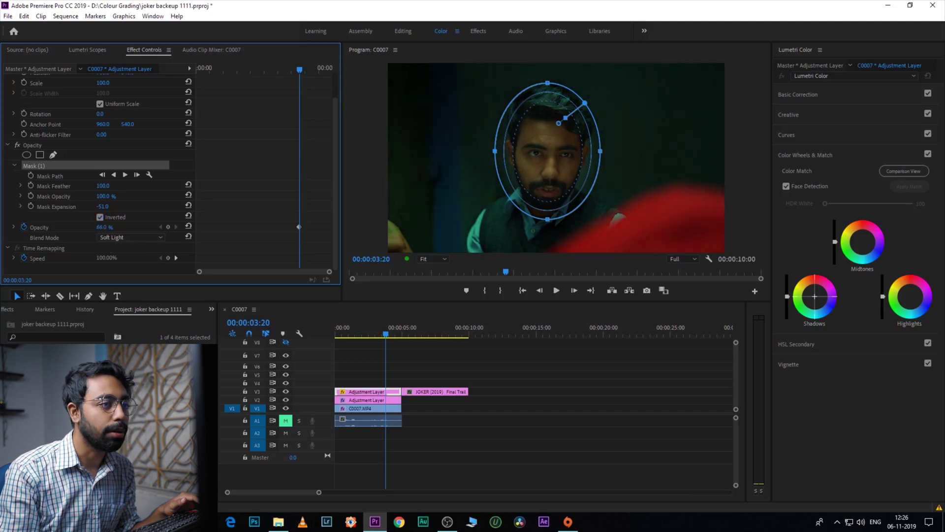
{"action": "key", "text": "Return"}
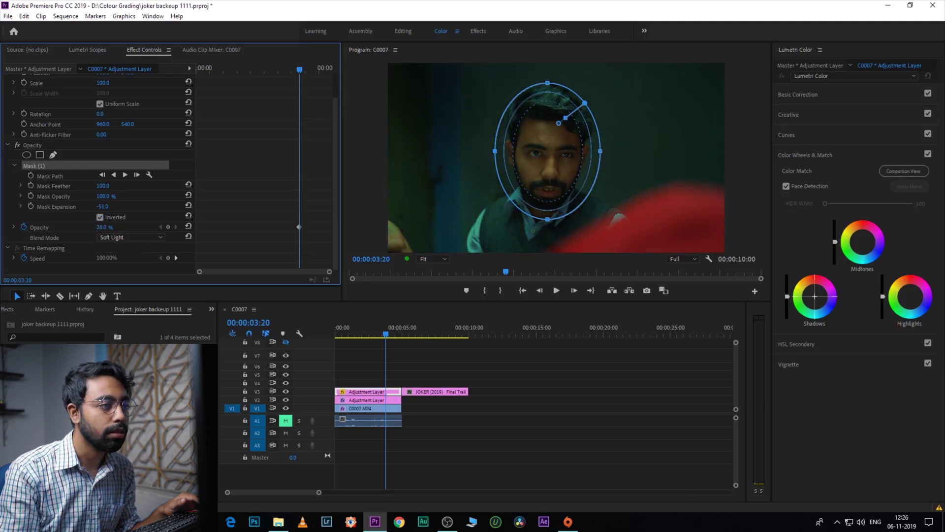
{"action": "key", "text": "Down"}
{"action": "left_click", "coordinate": [355, 367]}
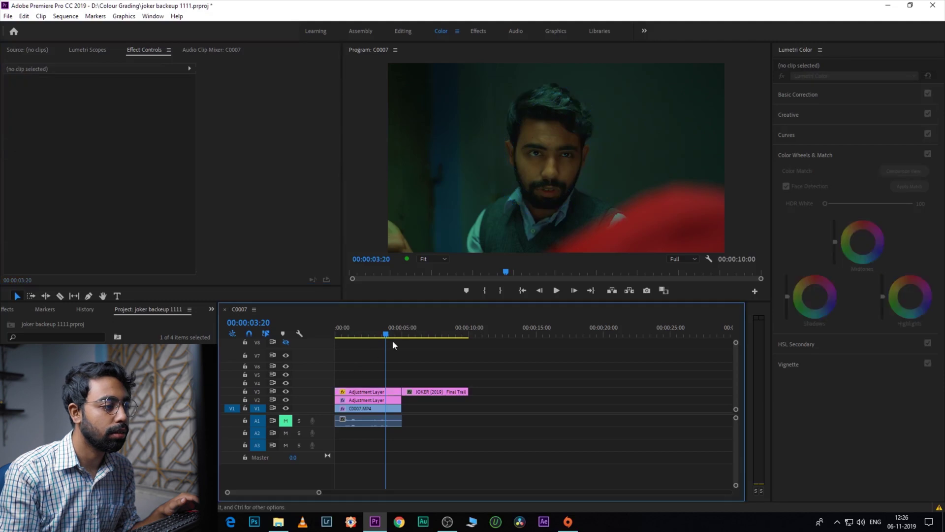
Compare the shot with and without track V3 at 00:00:02:20 and play it back from there.
{"action": "left_click_drag", "start_coordinate": [394, 336], "coordinate": [373, 335]}
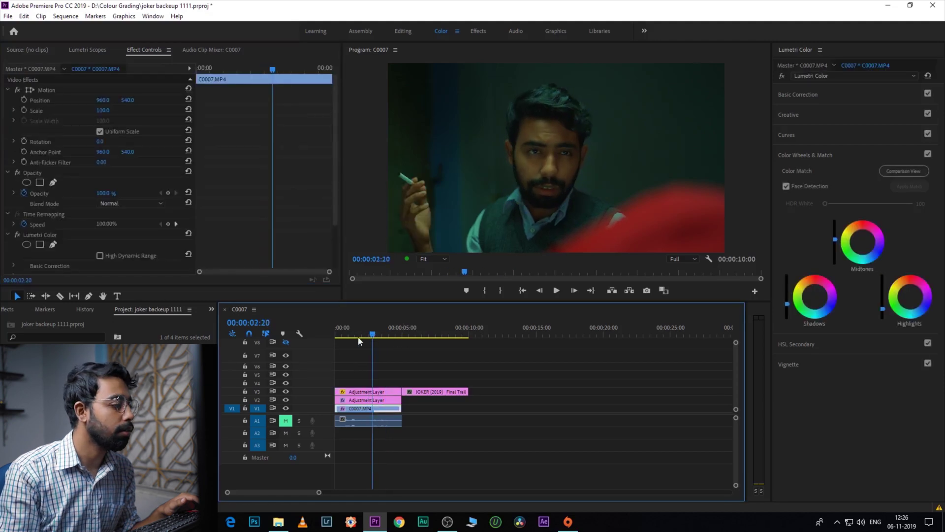
{"action": "left_click", "coordinate": [285, 392]}
{"action": "left_click", "coordinate": [286, 392]}
{"action": "left_click", "coordinate": [286, 392]}
{"action": "left_click", "coordinate": [286, 392]}
{"action": "key", "text": "space"}
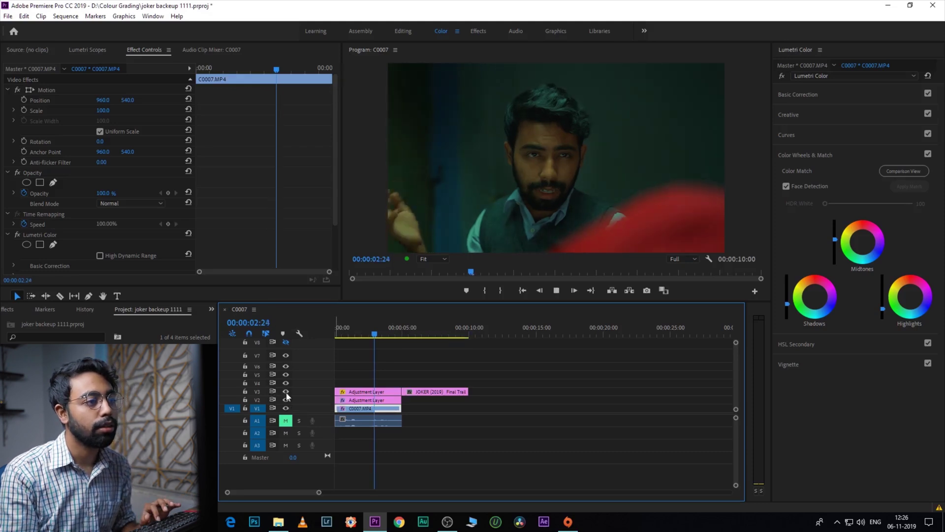
{"action": "key", "text": "space"}
Compare the grade with the Joker reference frame in comparison view and the Lumetri Scopes, toggling track V3's visibility.
{"action": "left_click", "coordinate": [666, 290]}
{"action": "left_click", "coordinate": [87, 51]}
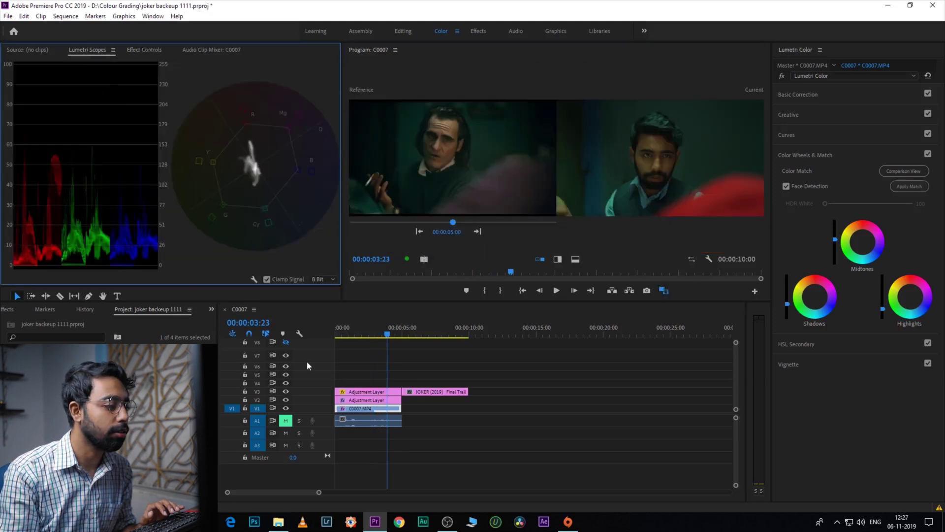
{"action": "left_click", "coordinate": [286, 392]}
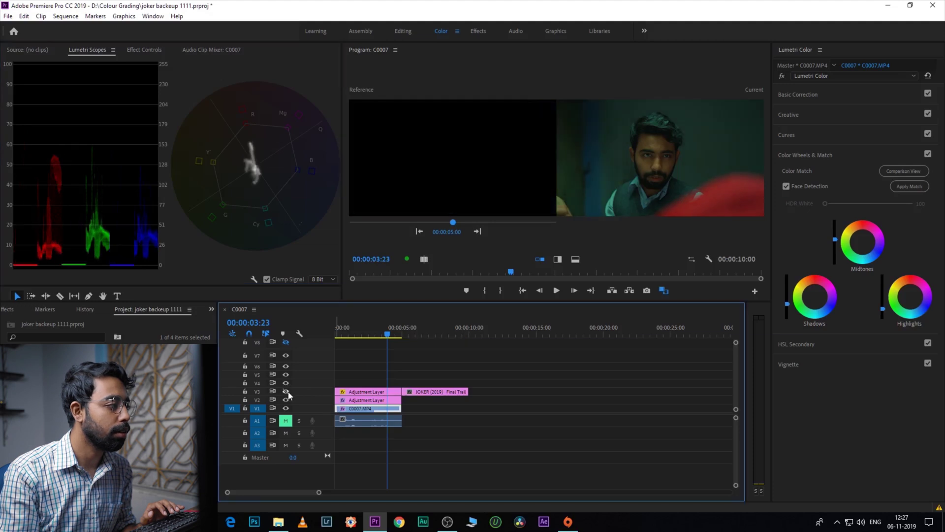
{"action": "left_click", "coordinate": [286, 391]}
Leave the comparison view and add another adjustment layer on track V4 above the C0007 clip.
{"action": "left_click_drag", "start_coordinate": [370, 391], "coordinate": [369, 384]}
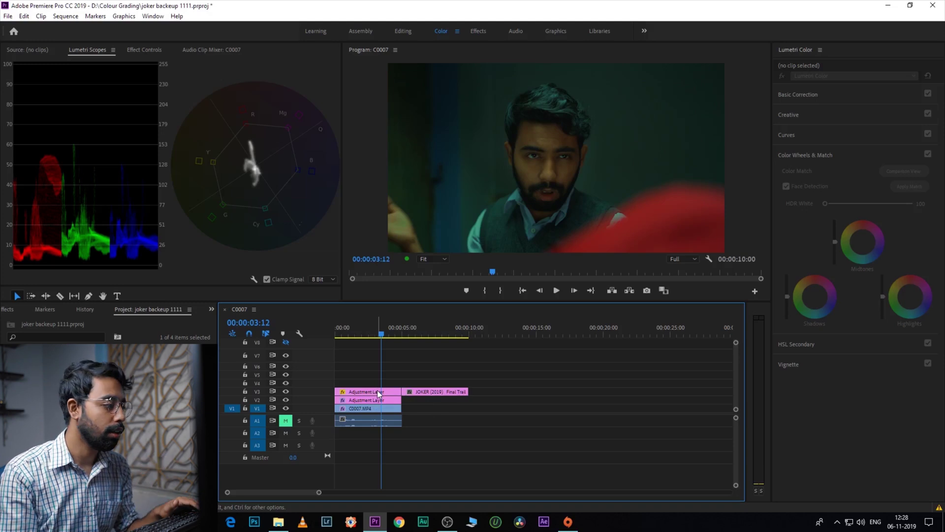
{"action": "left_click_drag", "start_coordinate": [382, 394], "coordinate": [382, 389]}
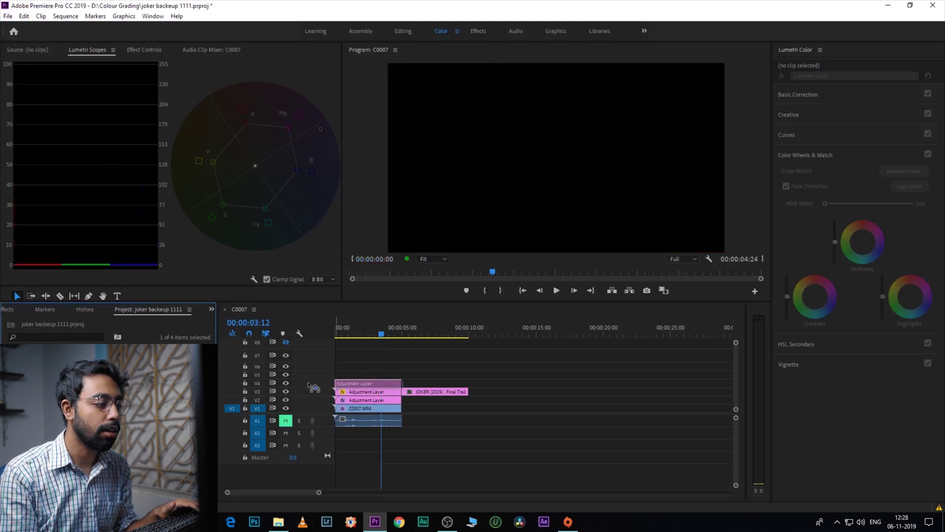
{"action": "left_click", "coordinate": [826, 77]}
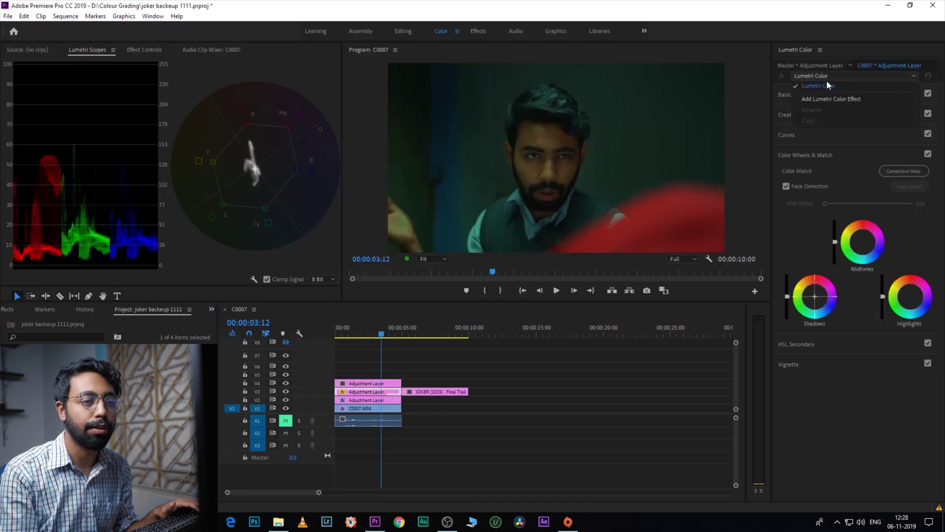
{"action": "left_click", "coordinate": [389, 383]}
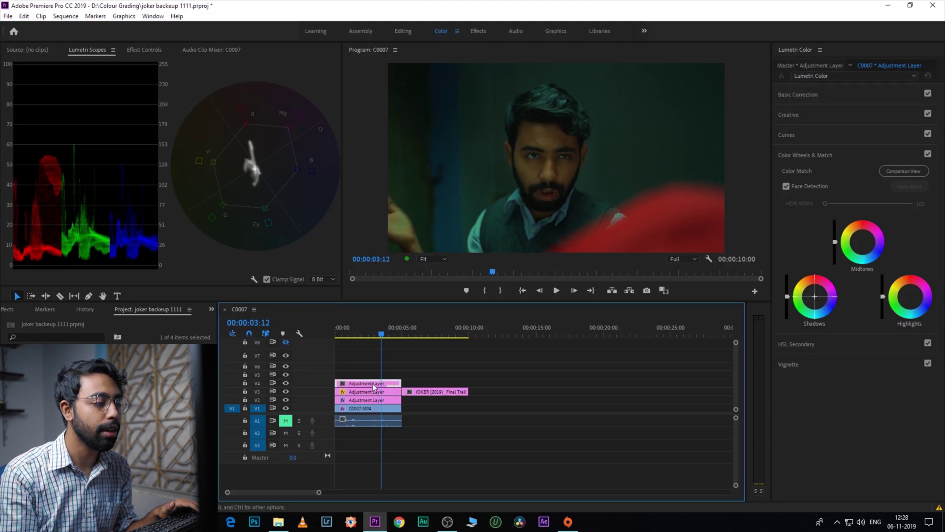
Set the Creative Sharpen to -20.7 and Saturation to 92.7 on the V4 adjustment layer.
{"action": "left_click", "coordinate": [832, 109]}
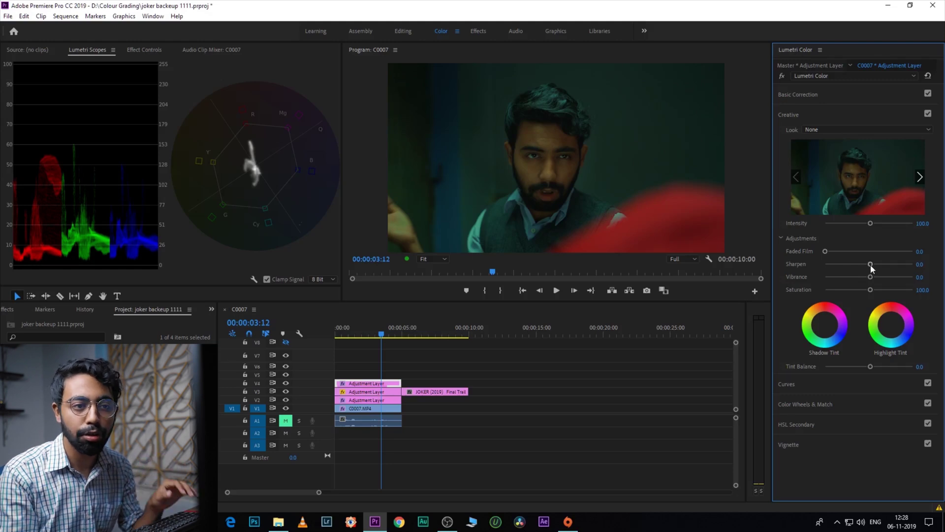
{"action": "left_click_drag", "start_coordinate": [872, 267], "coordinate": [860, 266]}
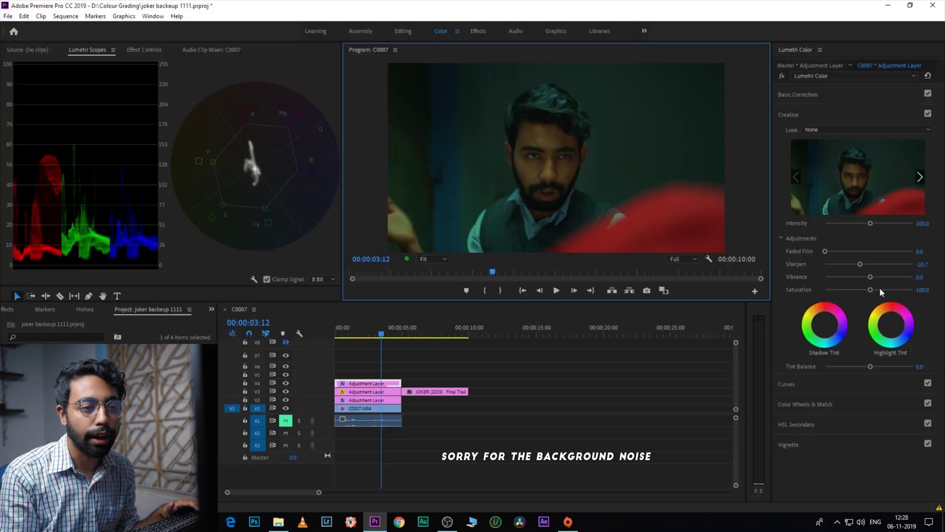
{"action": "left_click", "coordinate": [869, 291]}
{"action": "left_click_drag", "start_coordinate": [869, 292], "coordinate": [866, 294]}
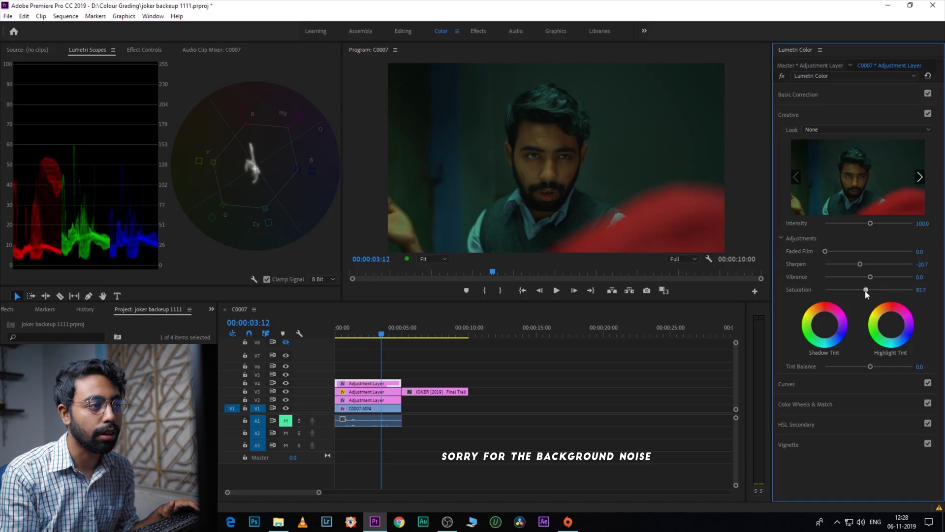
Play back the graded shot from 00:00:02:18 to check the softened, less saturated look.
{"action": "left_click", "coordinate": [382, 339]}
{"action": "key", "text": "space"}
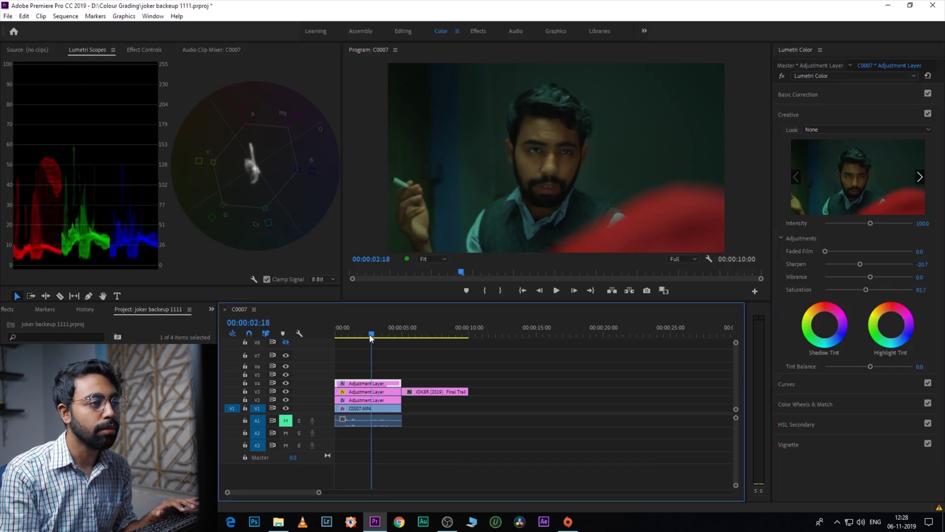
{"action": "key", "text": "space"}
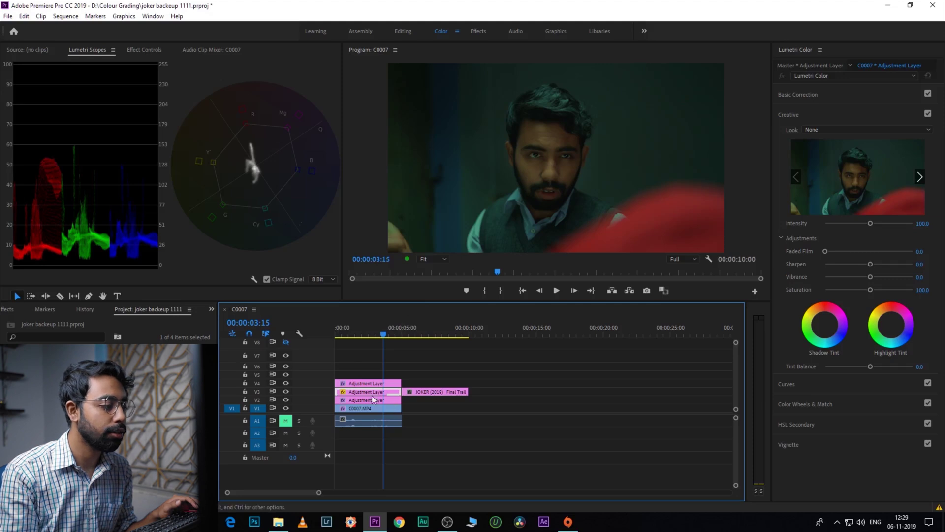
Add an adjustment layer on track V5 above C0007 and fit an elliptical opacity mask around the man's head.
{"action": "key", "text": "shift+1"}
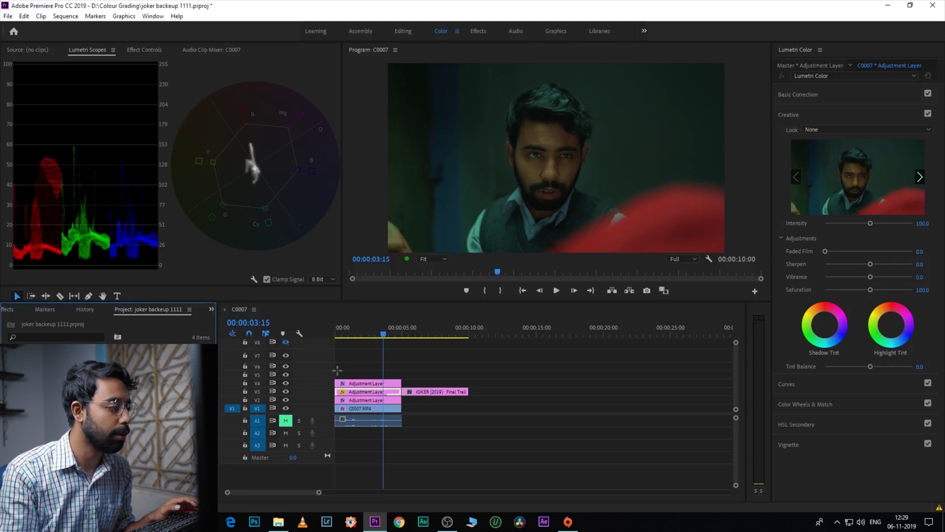
{"action": "left_click_drag", "start_coordinate": [148, 365], "coordinate": [299, 378]}
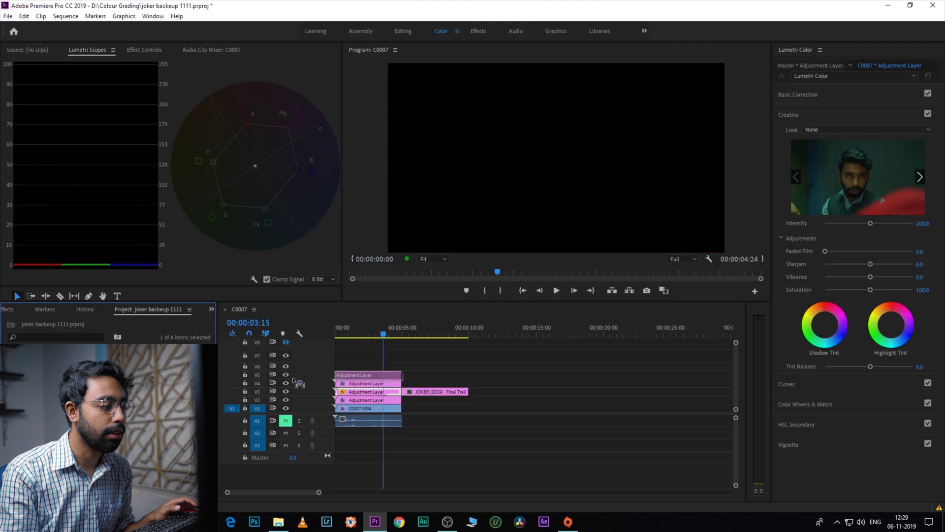
{"action": "left_click", "coordinate": [144, 50]}
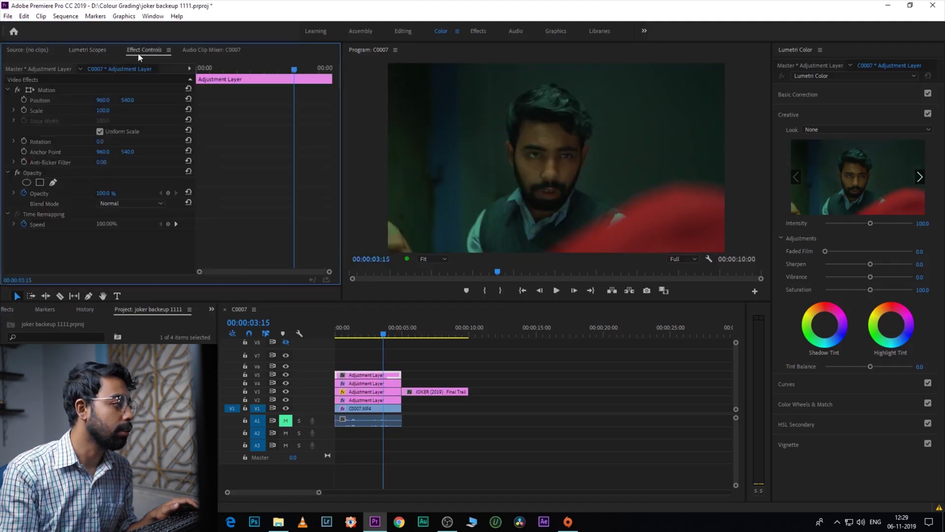
{"action": "left_click", "coordinate": [27, 182]}
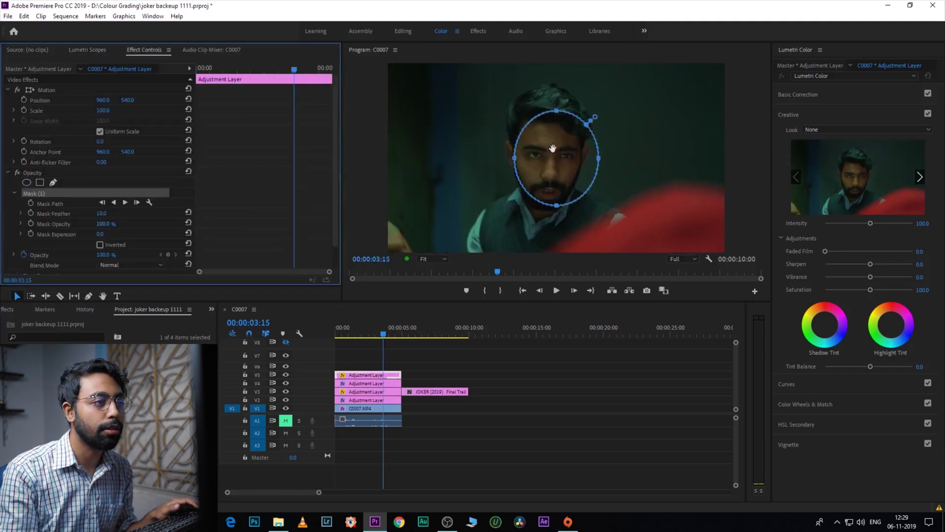
{"action": "left_click_drag", "start_coordinate": [557, 119], "coordinate": [551, 85]}
{"action": "left_click_drag", "start_coordinate": [516, 147], "coordinate": [502, 145]}
{"action": "left_click_drag", "start_coordinate": [550, 206], "coordinate": [550, 217]}
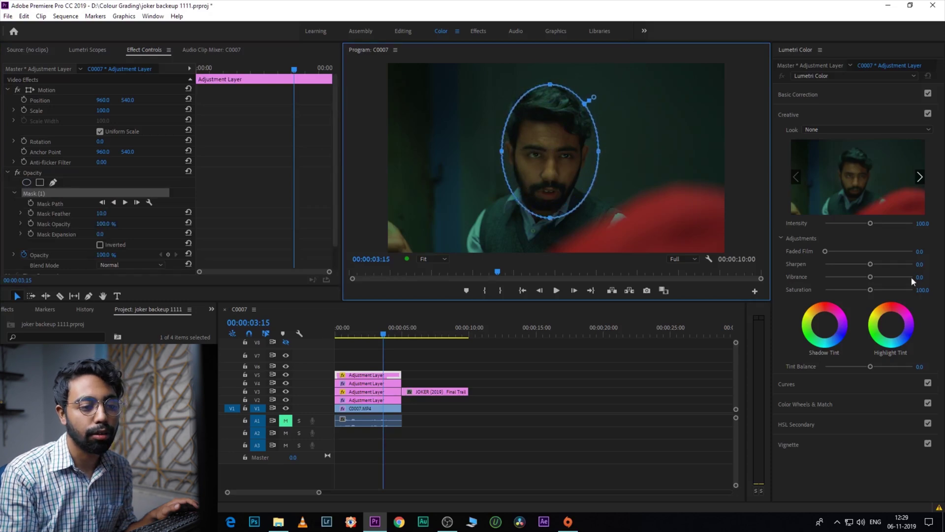
Pull down the green range of the Hue vs Sat curve between yellow and cyan on the V5 adjustment layer.
{"action": "left_click", "coordinate": [804, 382]}
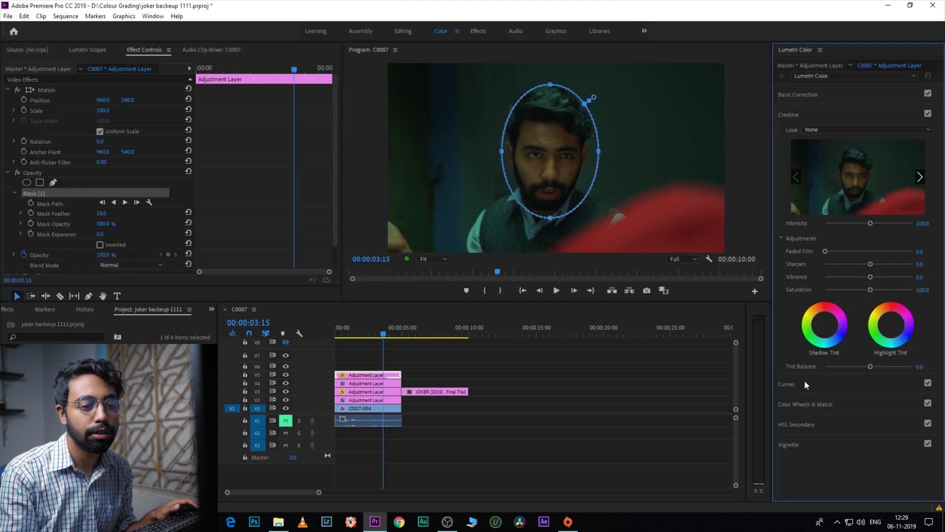
{"action": "scroll", "coordinate": [879, 343], "scroll_direction": "down", "scroll_amount": 2}
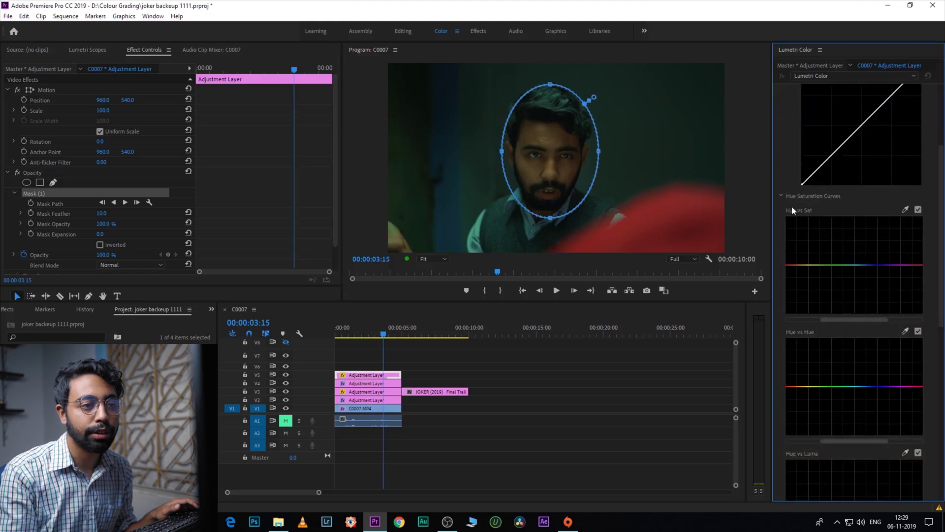
{"action": "left_click", "coordinate": [816, 264]}
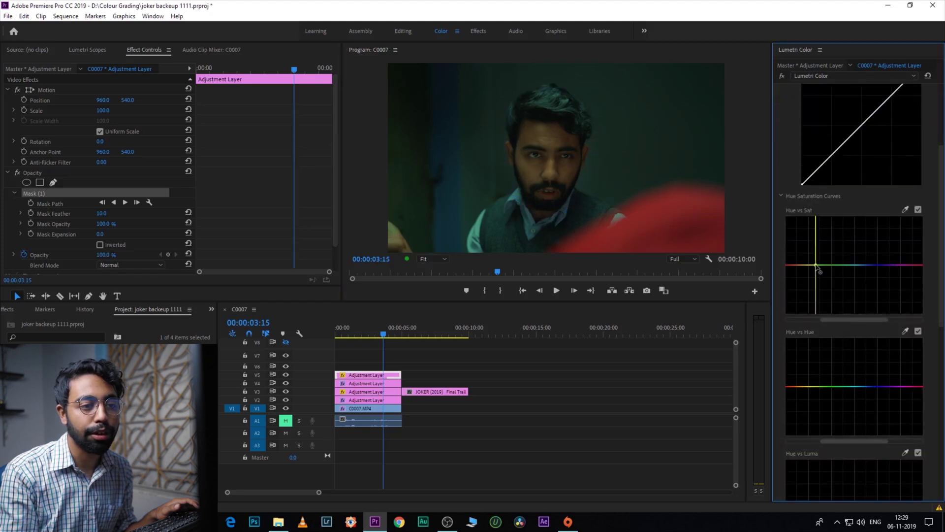
{"action": "left_click", "coordinate": [859, 264]}
{"action": "left_click_drag", "start_coordinate": [834, 266], "coordinate": [839, 299]}
Inspect the face at 100% preview size while toggling track V5's visibility.
{"action": "left_click", "coordinate": [433, 259]}
{"action": "left_click", "coordinate": [441, 269]}
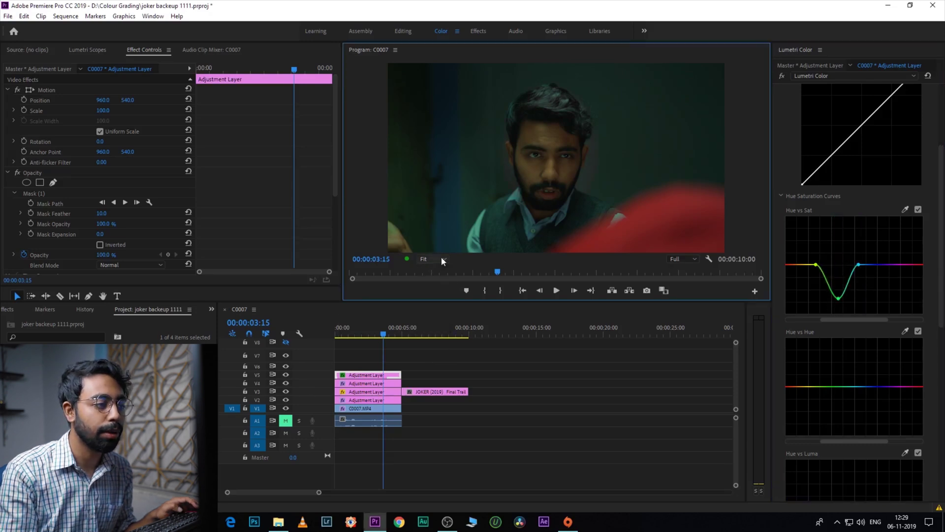
{"action": "left_click", "coordinate": [442, 262]}
{"action": "left_click", "coordinate": [443, 322]}
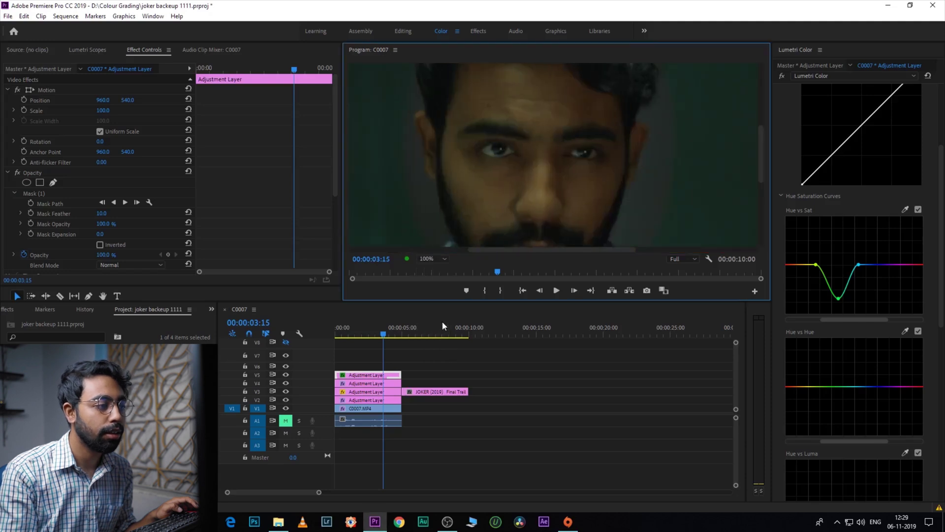
{"action": "left_click", "coordinate": [286, 378]}
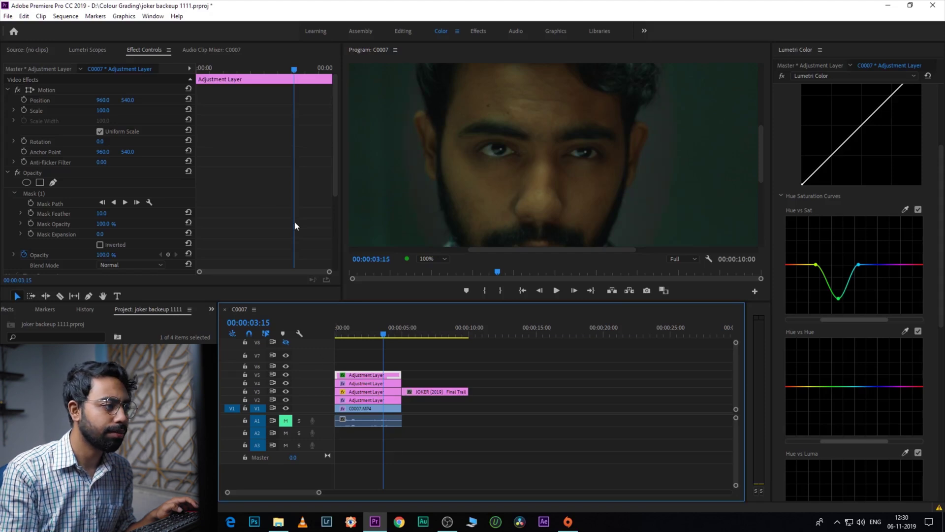
Set the V5 mask's feather to 236 and expansion to -56, checking the result by toggling the track's visibility.
{"action": "left_click", "coordinate": [101, 218]}
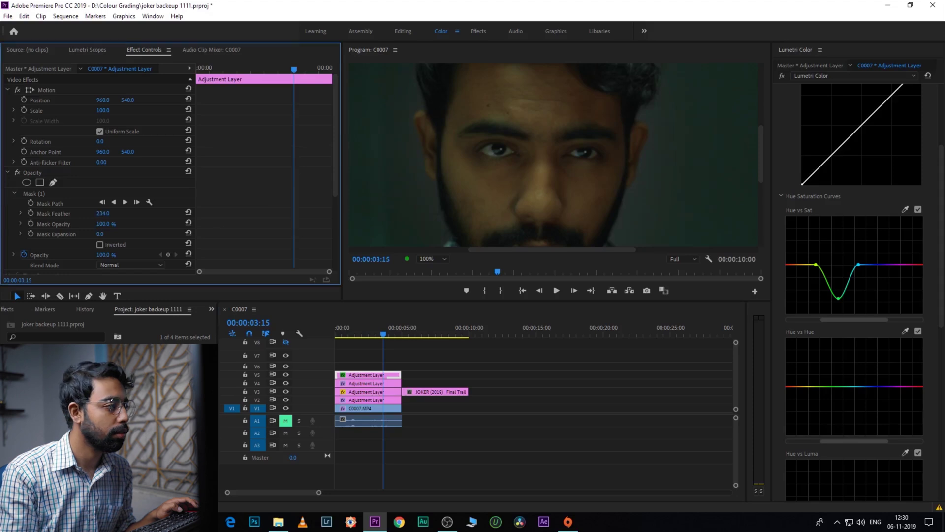
{"action": "left_click_drag", "start_coordinate": [96, 229], "coordinate": [122, 229]}
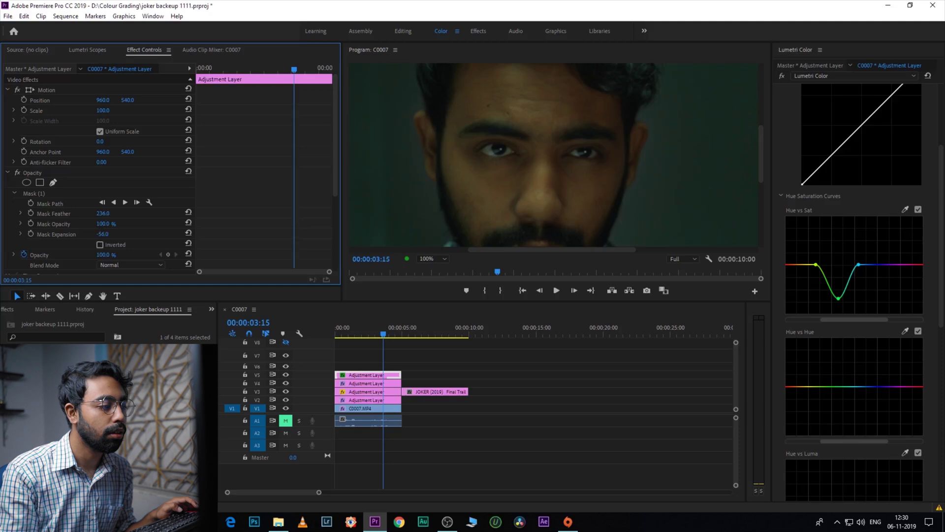
{"action": "left_click", "coordinate": [287, 377]}
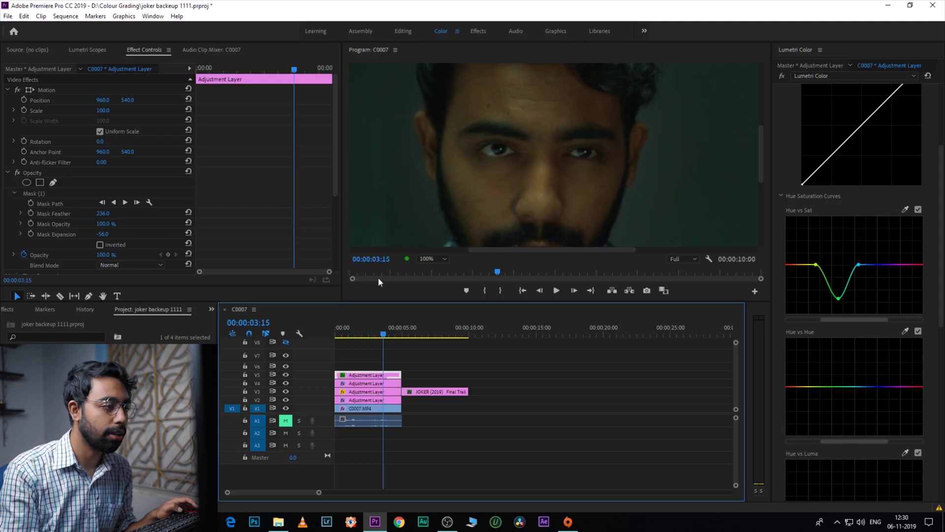
{"action": "left_click", "coordinate": [428, 260]}
{"action": "left_click", "coordinate": [433, 268]}
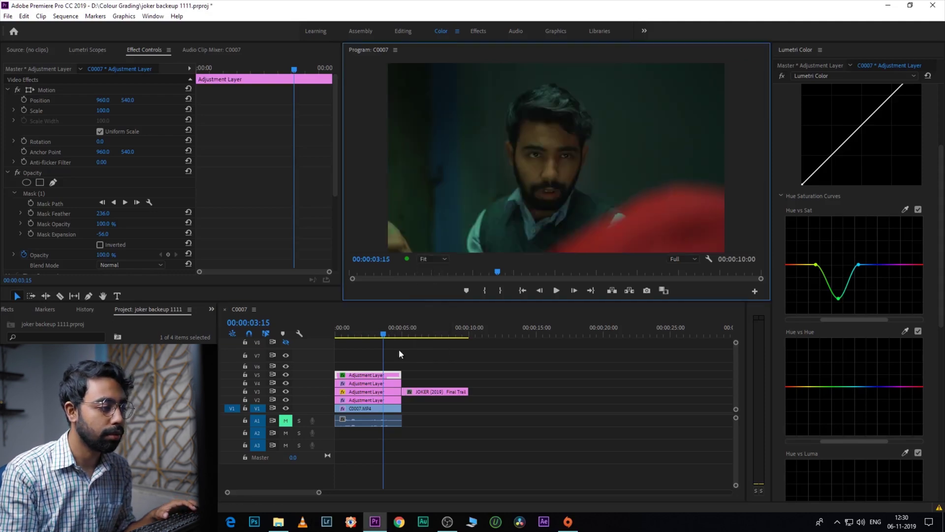
Play back the graded C0007 clip from near its start and compare it with the Joker reference frame.
{"action": "left_click_drag", "start_coordinate": [380, 345], "coordinate": [344, 341]}
{"action": "key", "text": "space"}
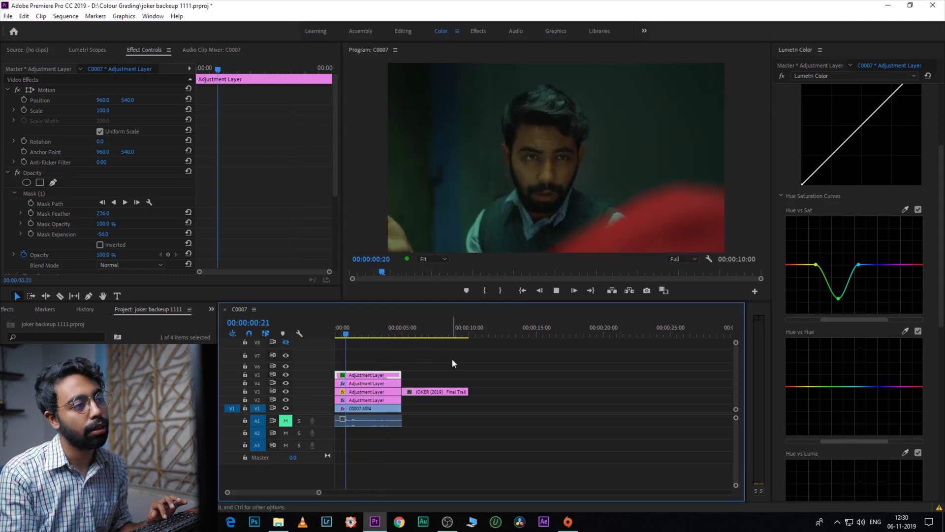
{"action": "left_click", "coordinate": [453, 359]}
{"action": "key", "text": "space"}
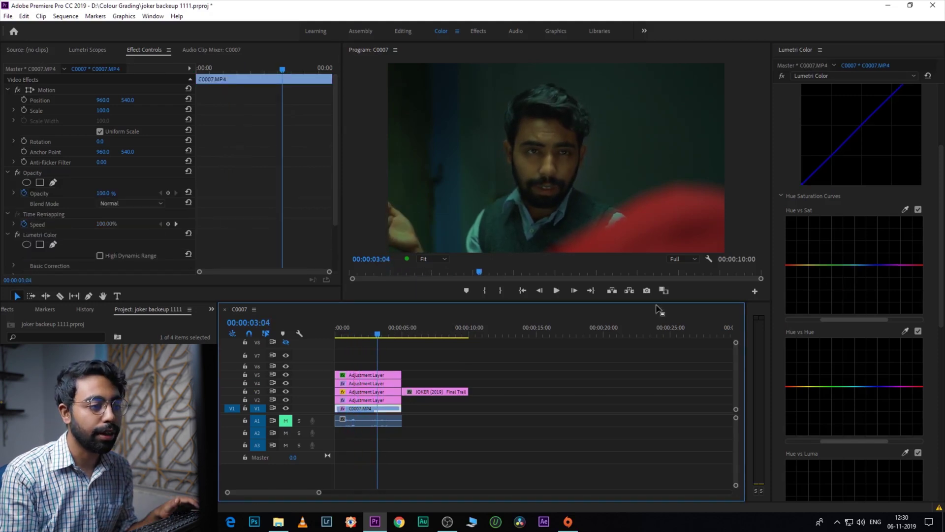
{"action": "left_click", "coordinate": [664, 292]}
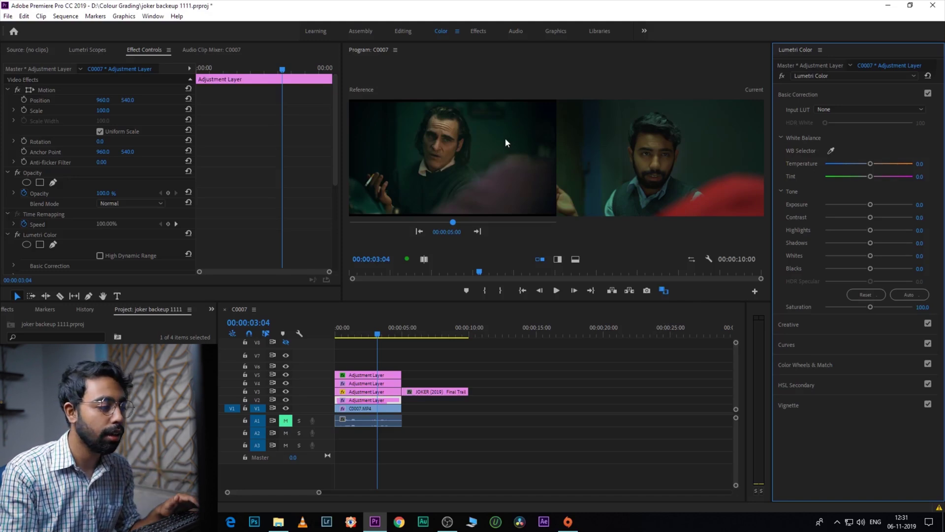
On the V2 adjustment layer, start an HSL Secondary key by sampling the skin tone on the man's forehead.
{"action": "left_click", "coordinate": [382, 375]}
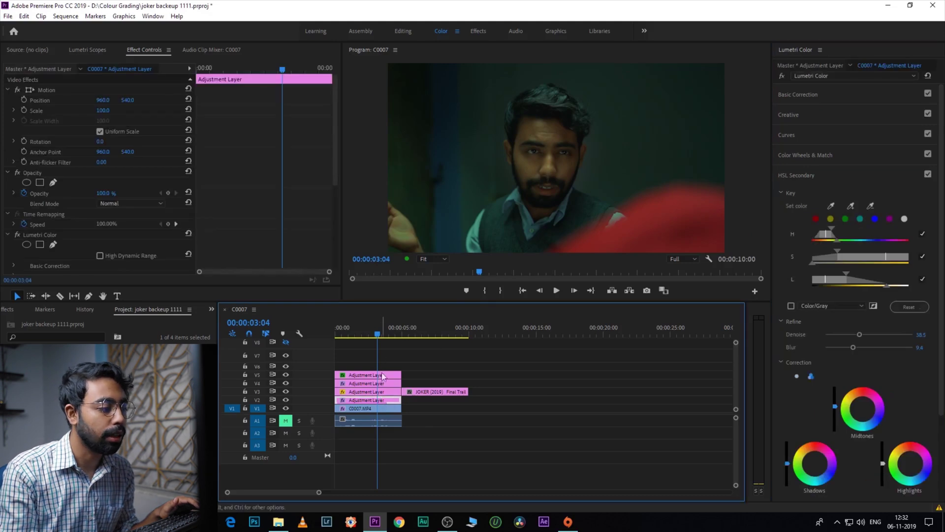
{"action": "left_click", "coordinate": [380, 392]}
{"action": "left_click", "coordinate": [382, 400]}
{"action": "left_click", "coordinate": [840, 73]}
{"action": "left_click", "coordinate": [834, 111]}
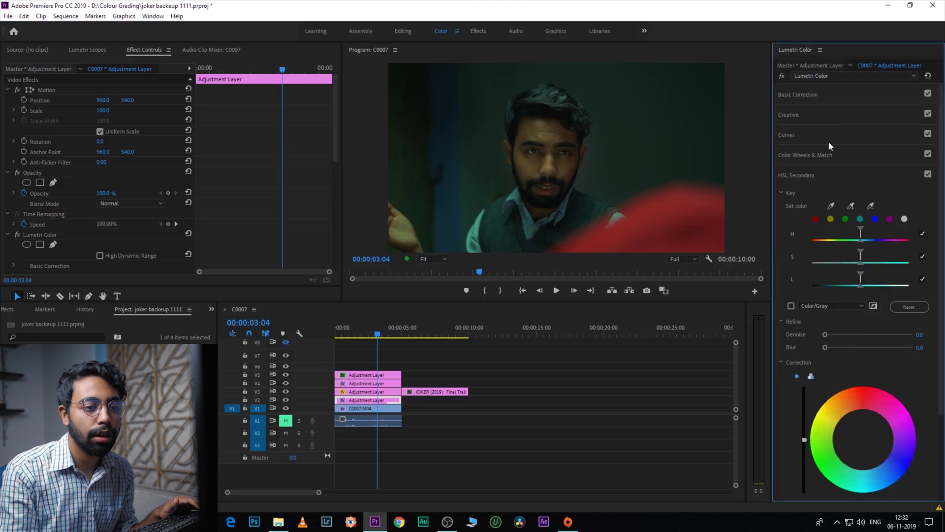
{"action": "left_click", "coordinate": [851, 208]}
{"action": "left_click", "coordinate": [548, 127]}
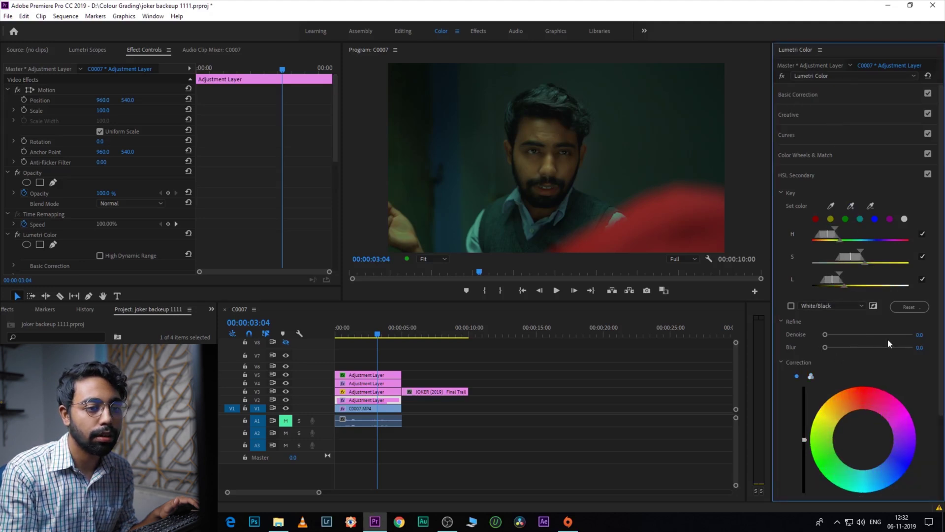
Preview the skin key as Color/Gray, invert its mask, and adjust the hue, saturation and luma ranges to isolate the face.
{"action": "left_click", "coordinate": [792, 306]}
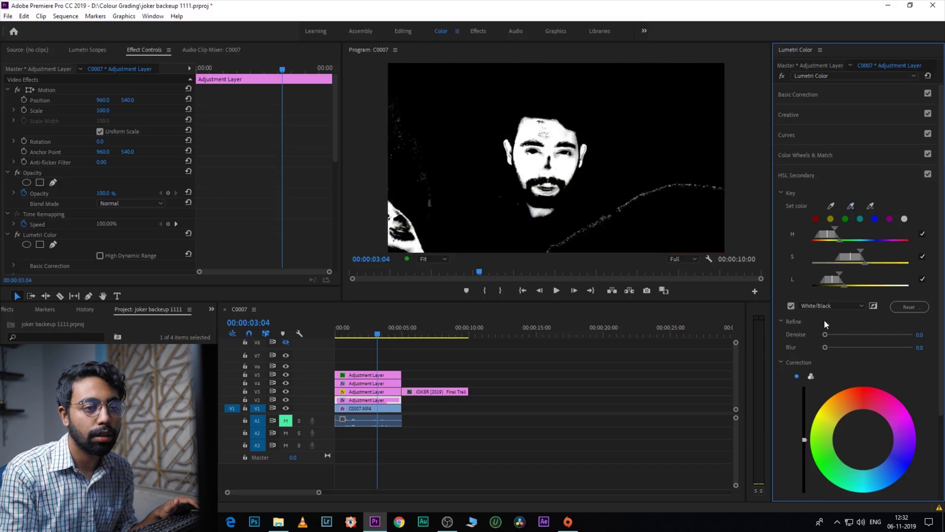
{"action": "left_click", "coordinate": [835, 305]}
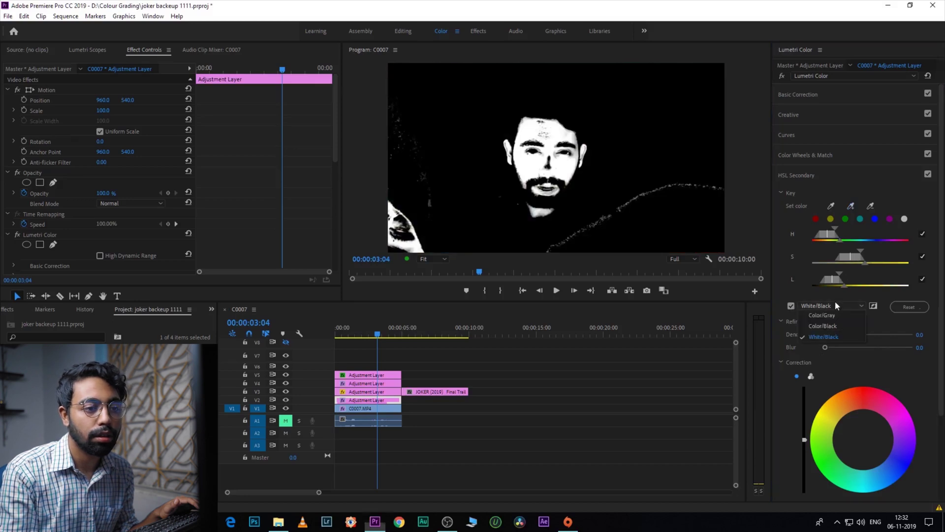
{"action": "left_click", "coordinate": [834, 319]}
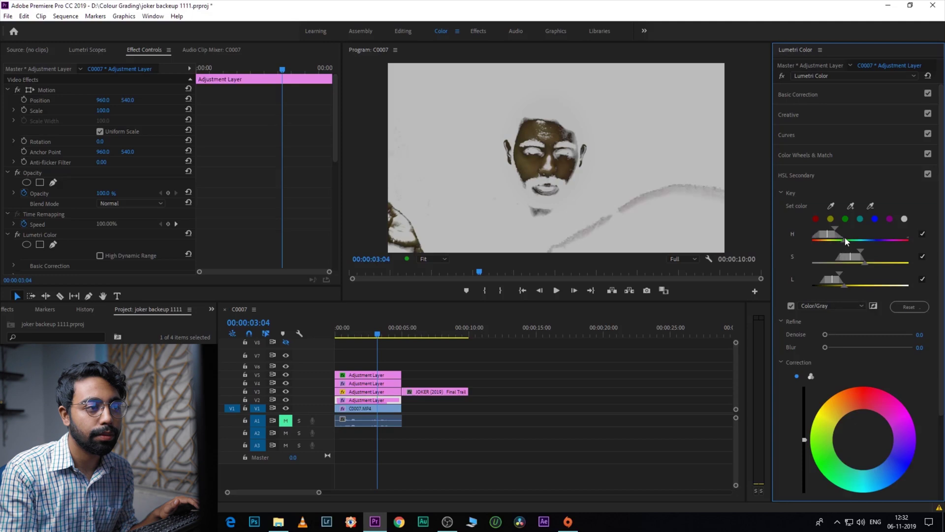
{"action": "left_click_drag", "start_coordinate": [865, 264], "coordinate": [890, 264]}
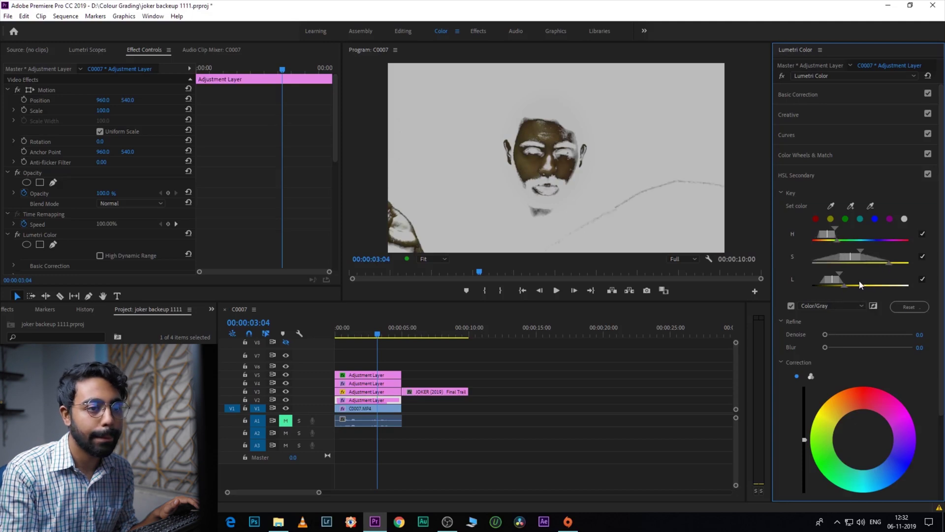
{"action": "mouse_move", "coordinate": [846, 286]}
{"action": "left_mouse_down"}
{"action": "mouse_move", "coordinate": [859, 288]}
{"action": "mouse_move", "coordinate": [834, 278]}
{"action": "mouse_move", "coordinate": [873, 251]}
{"action": "mouse_move", "coordinate": [838, 231]}
{"action": "left_mouse_up"}
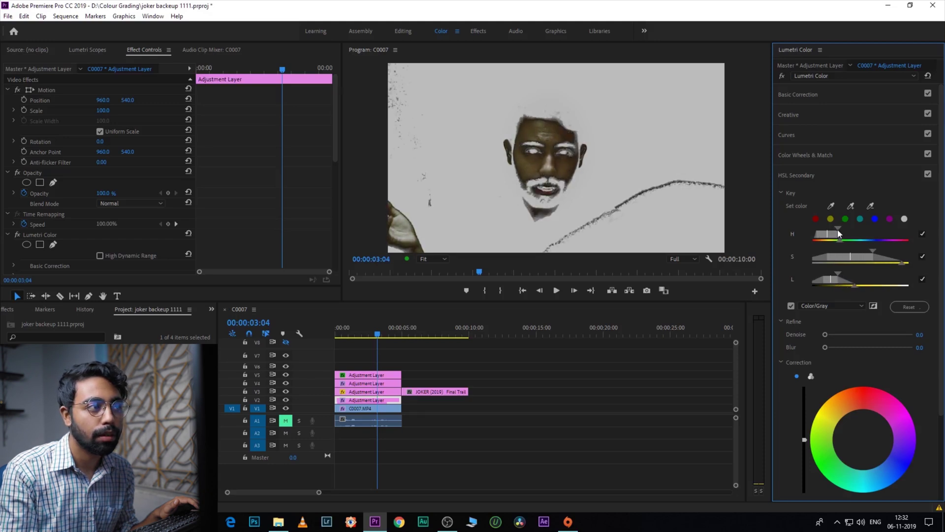
{"action": "left_click", "coordinate": [874, 307]}
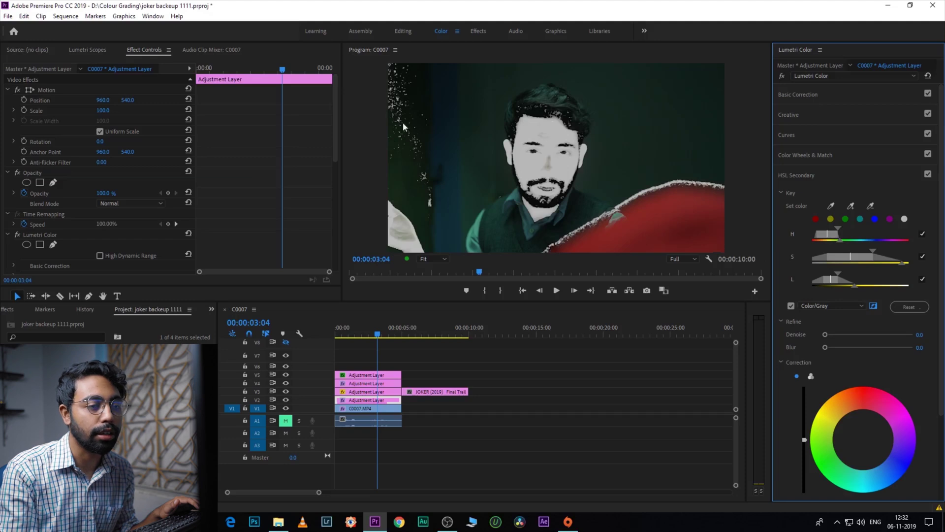
{"action": "left_click_drag", "start_coordinate": [839, 240], "coordinate": [837, 240]}
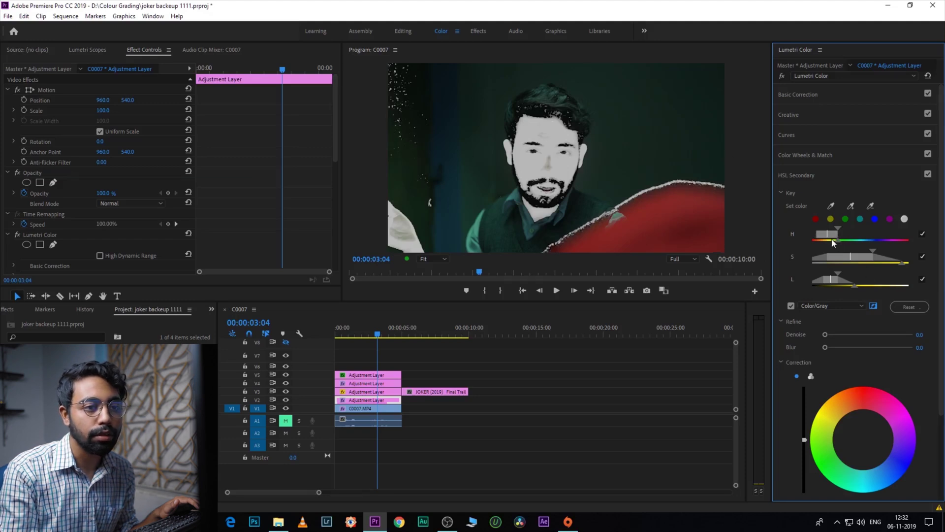
{"action": "left_click_drag", "start_coordinate": [894, 261], "coordinate": [862, 286]}
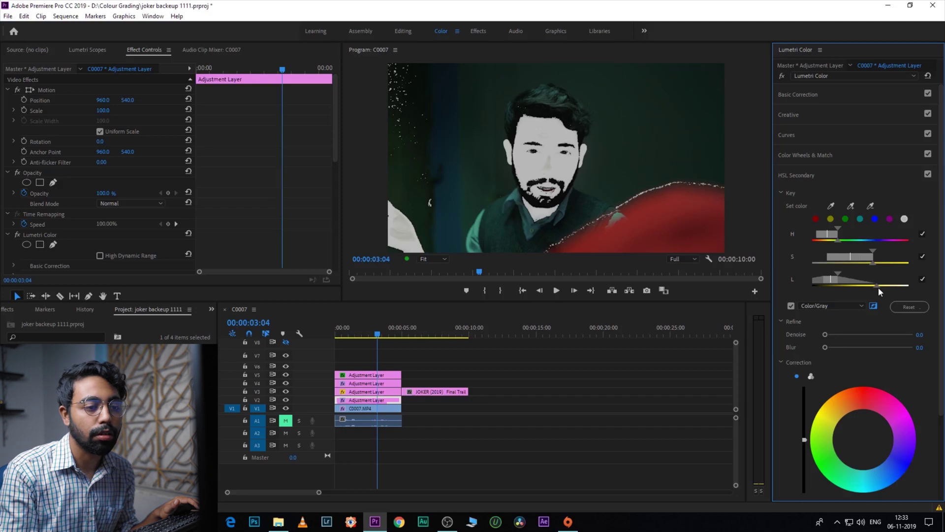
Soften the skin key with Denoise 38.5 and Blur 9.9, and tint its shadows slightly toward cyan using the three-way color wheels.
{"action": "left_click_drag", "start_coordinate": [826, 335], "coordinate": [854, 348]}
{"action": "scroll", "coordinate": [854, 347], "scroll_direction": "down", "scroll_amount": 3}
{"action": "left_click", "coordinate": [811, 269]}
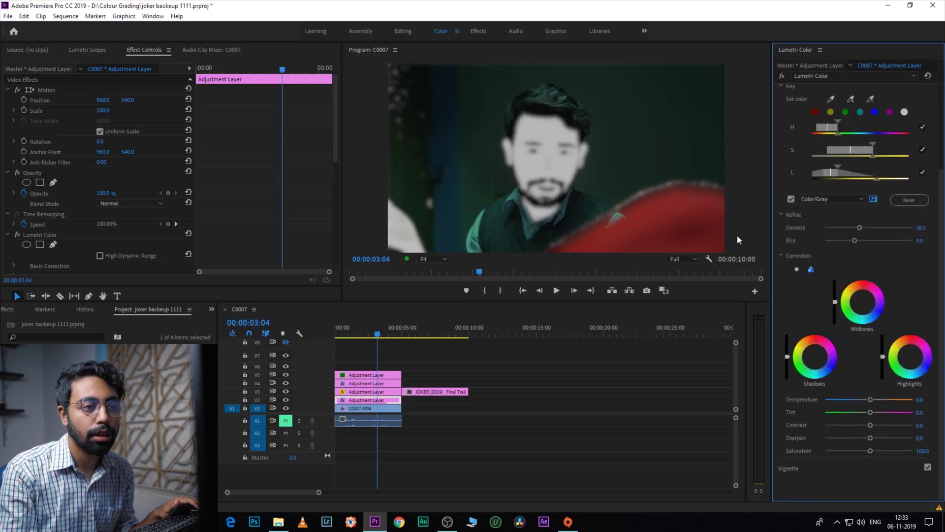
{"action": "left_click", "coordinate": [792, 199]}
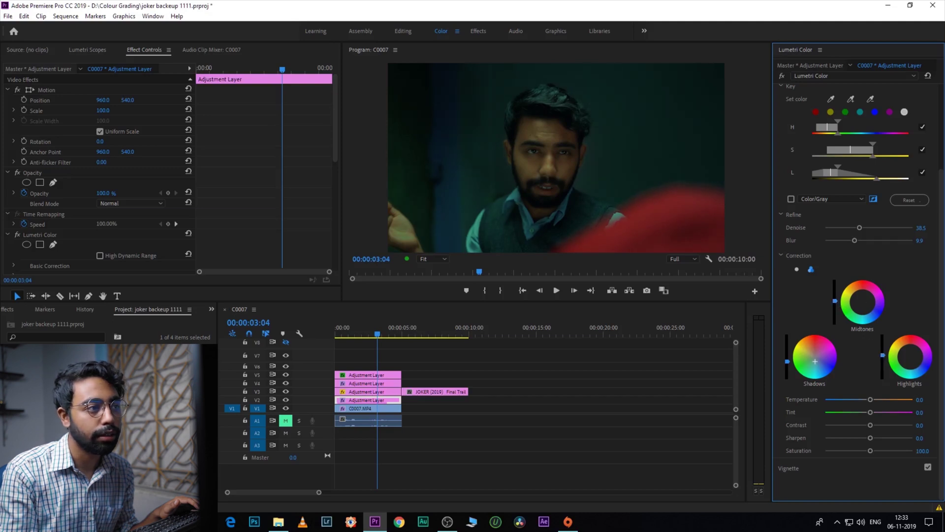
{"action": "left_click", "coordinate": [820, 367]}
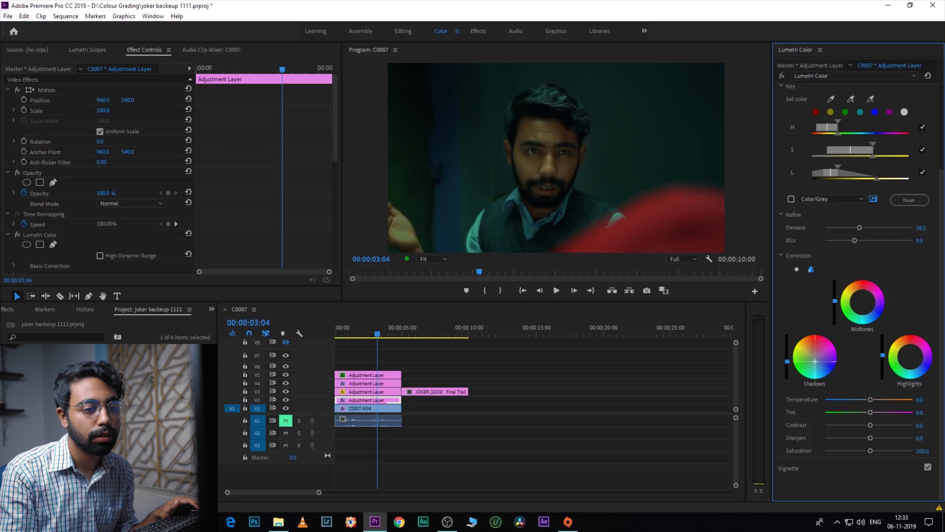
Compare the skin tone with the Joker reference frame while toggling the V2 layer's Lumetri Color effect.
{"action": "left_click", "coordinate": [664, 291]}
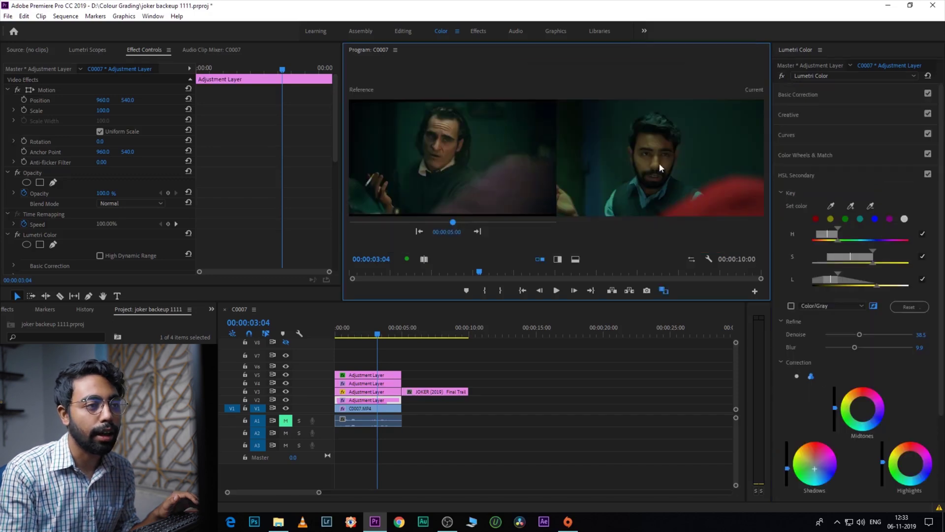
{"action": "left_click", "coordinate": [782, 76]}
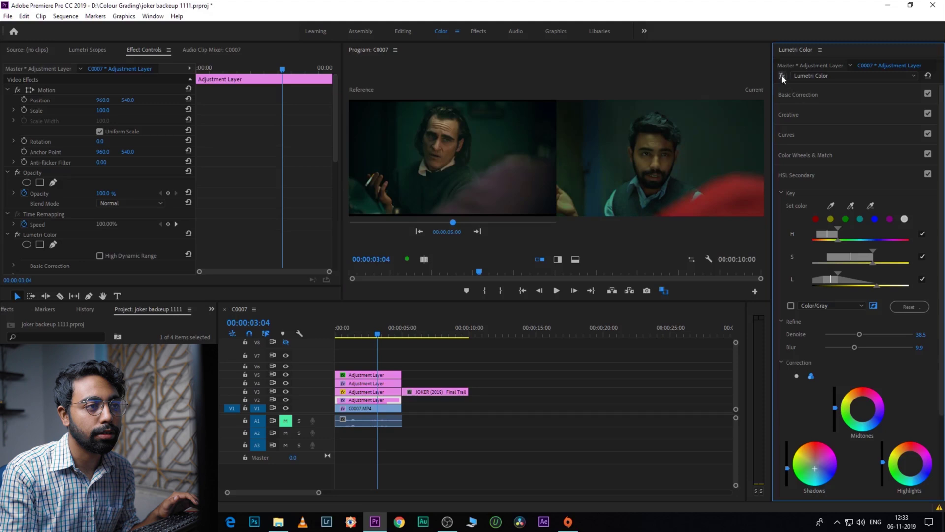
{"action": "left_click", "coordinate": [781, 75]}
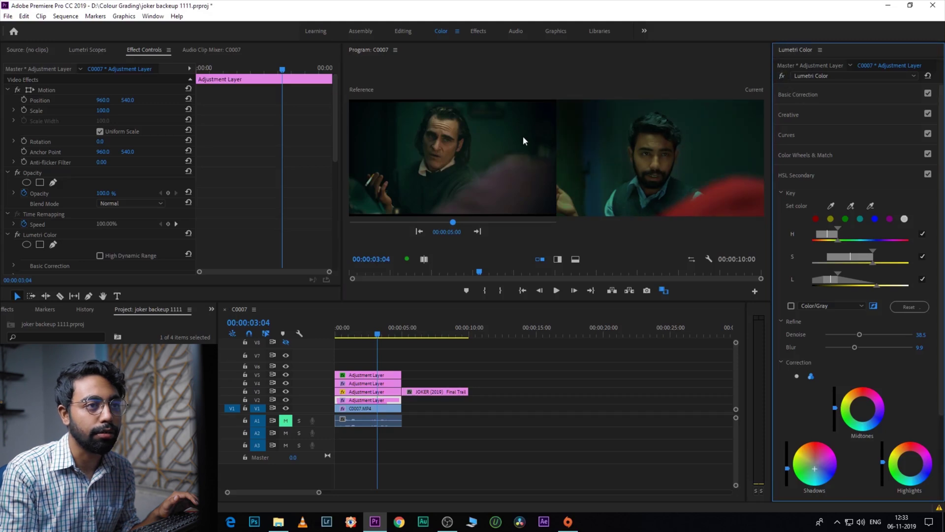
{"action": "left_click", "coordinate": [782, 77]}
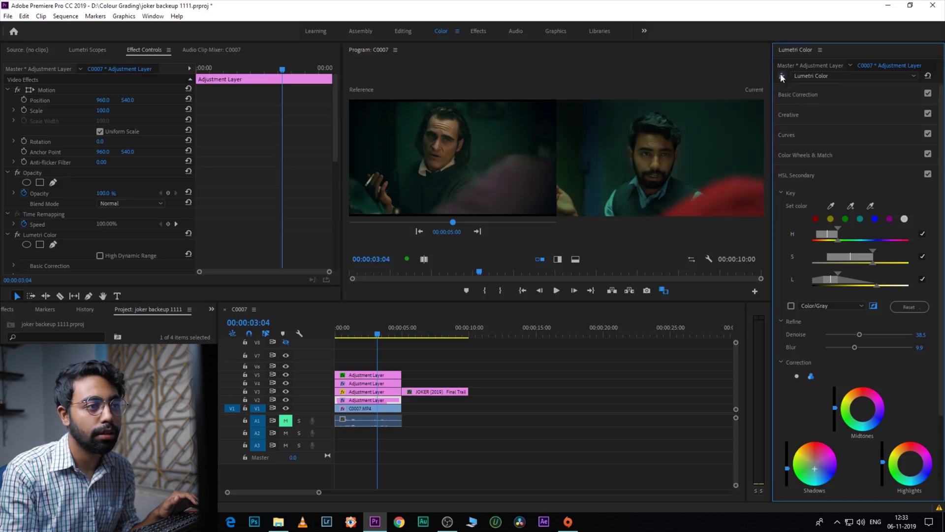
{"action": "left_click", "coordinate": [781, 75]}
{"action": "left_click", "coordinate": [782, 75]}
{"action": "left_click", "coordinate": [781, 75]}
{"action": "left_click", "coordinate": [782, 75]}
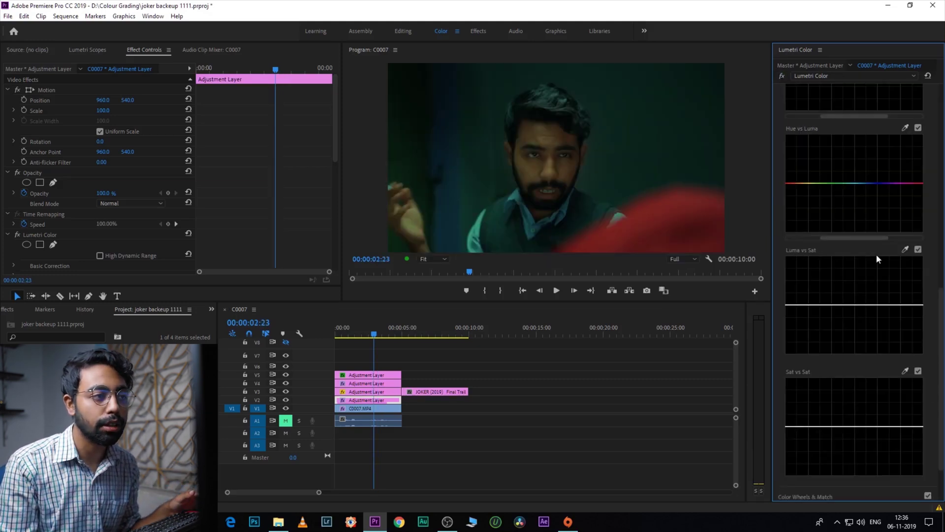
Pull both ends of the Luma vs Sat curve to the minimum to desaturate the darkest shadows and brightest highlights.
{"action": "left_click", "coordinate": [905, 249]}
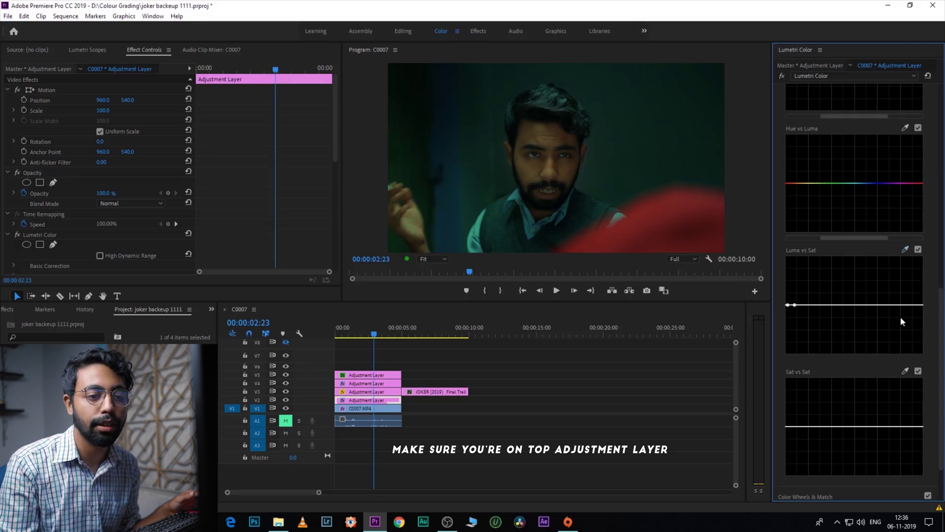
{"action": "left_click_drag", "start_coordinate": [787, 305], "coordinate": [780, 365]}
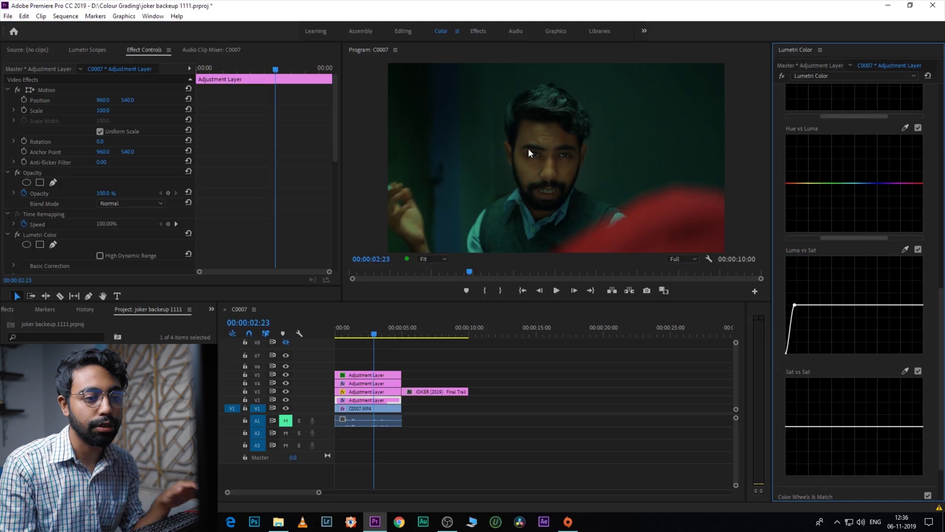
{"action": "left_click", "coordinate": [913, 305]}
{"action": "left_click_drag", "start_coordinate": [923, 305], "coordinate": [929, 363]}
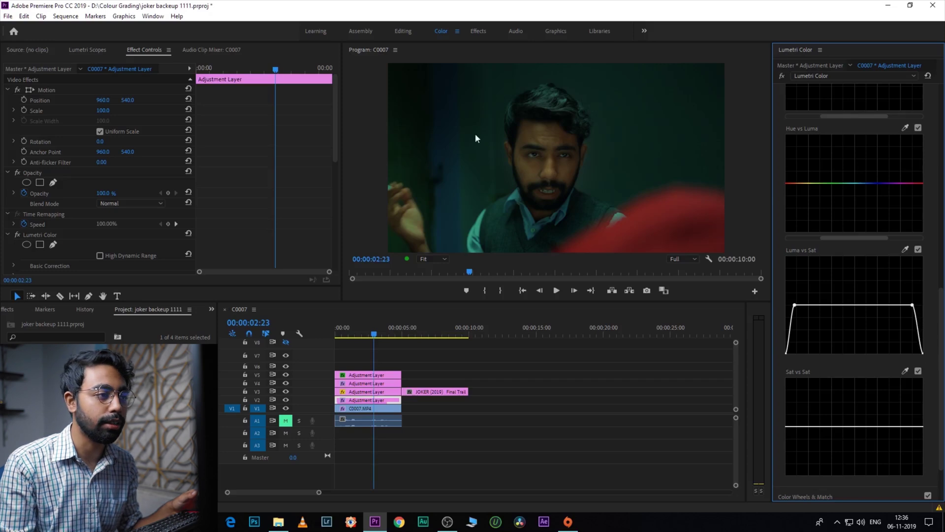
Compare the C0007 frame at 00:00:03:19 with the Joker reference frame side by side.
{"action": "left_click_drag", "start_coordinate": [374, 335], "coordinate": [377, 339]}
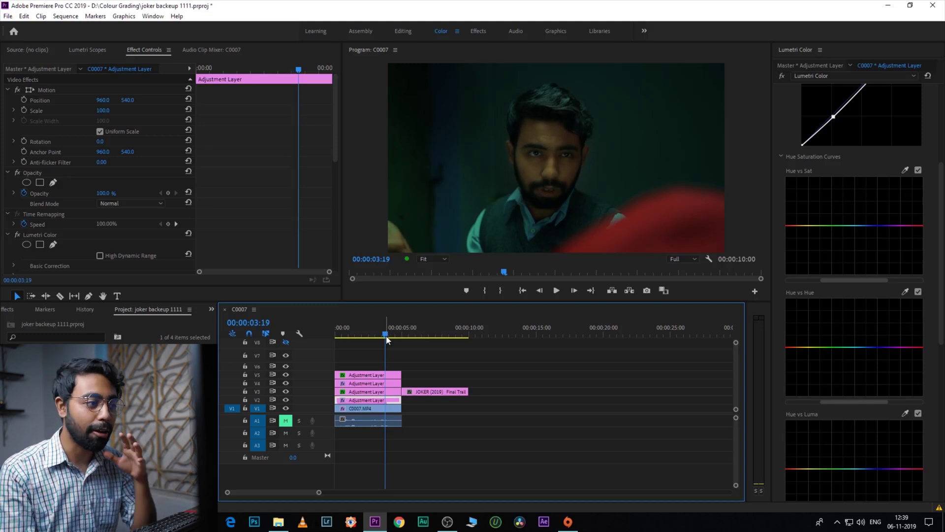
{"action": "left_click", "coordinate": [664, 290]}
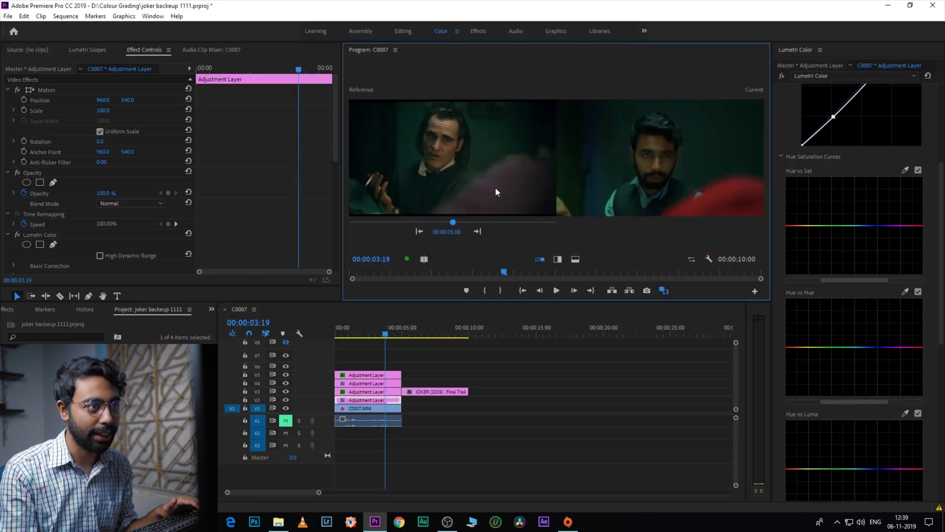
{"action": "left_click_drag", "start_coordinate": [385, 335], "coordinate": [384, 335]}
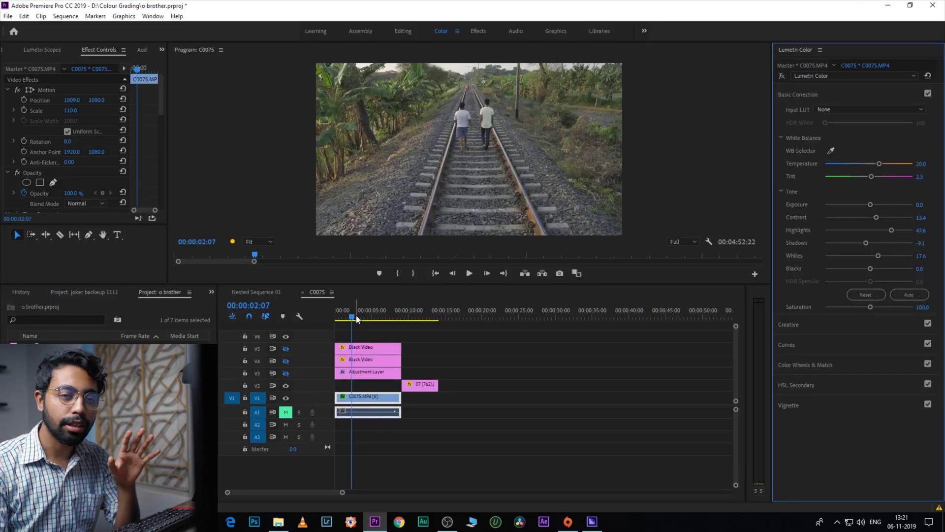
In the o brother project, enable Lumetri Color on the C0075 clip and turn off its Curves to examine the basic and creative adjustments.
{"action": "left_click_drag", "start_coordinate": [357, 319], "coordinate": [364, 343]}
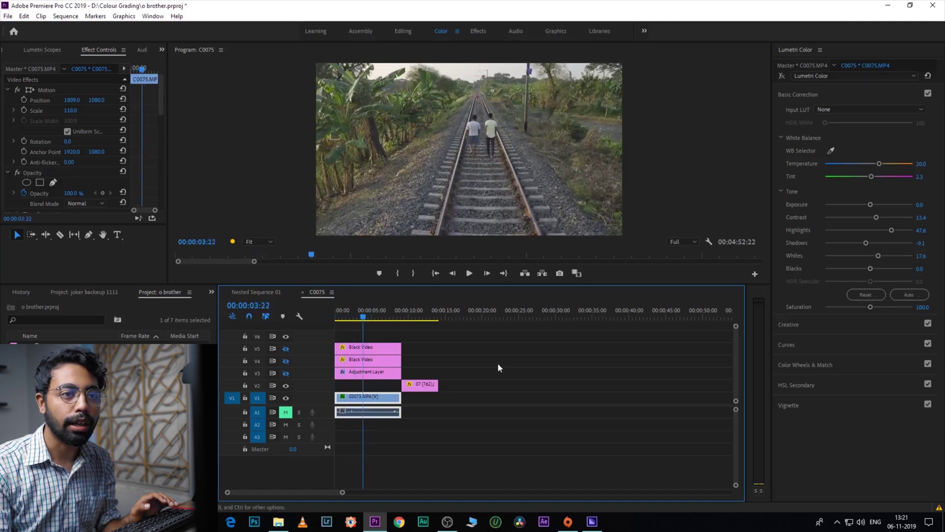
{"action": "left_click", "coordinate": [782, 74]}
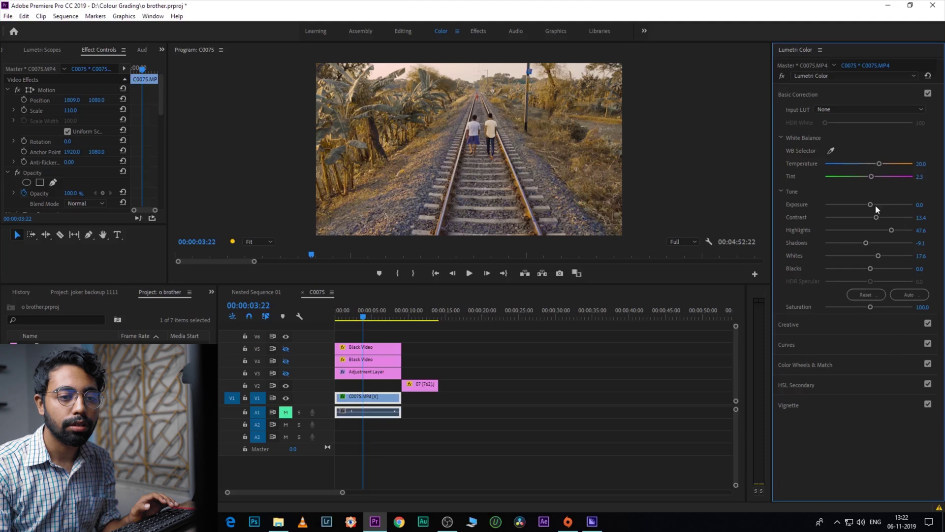
{"action": "left_click", "coordinate": [928, 344]}
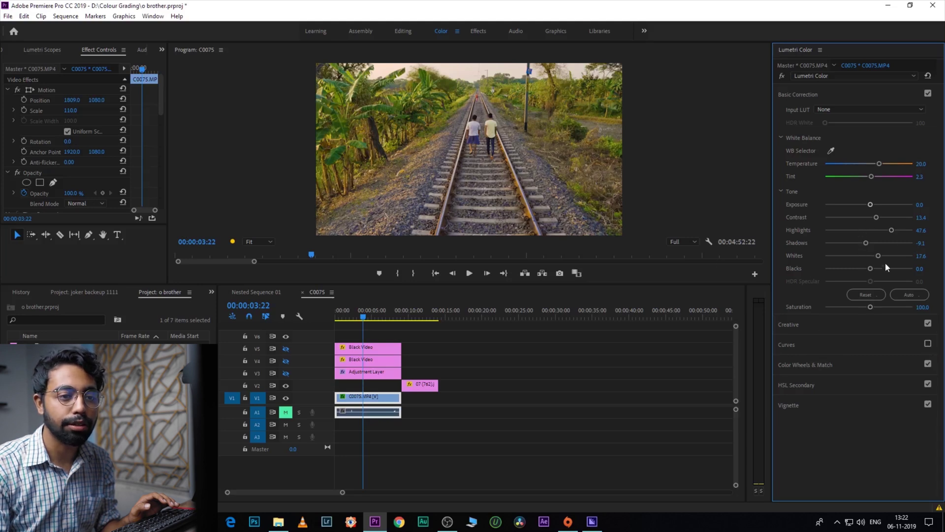
{"action": "left_click", "coordinate": [836, 320]}
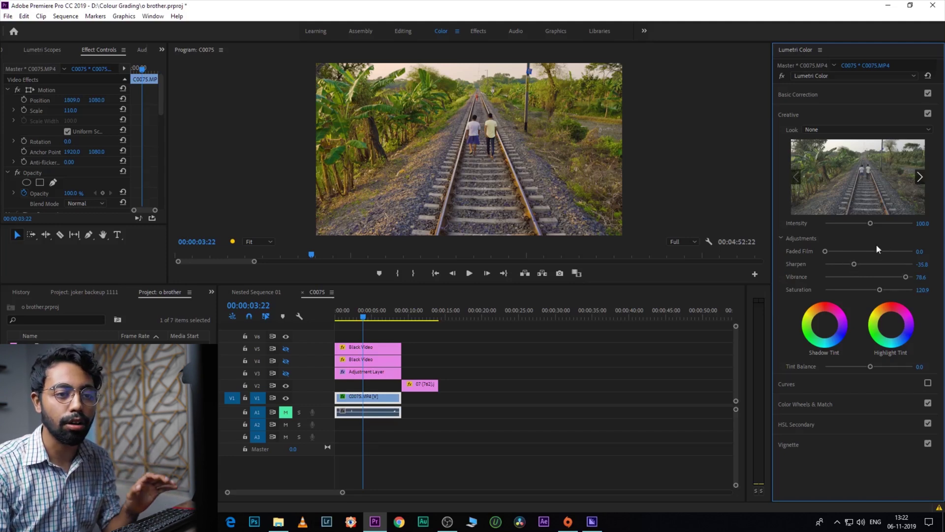
View the reference clip at 00:00:12:05, return to C0075, and turn its Curves back on to examine the Hue Saturation curves.
{"action": "left_click", "coordinate": [423, 317]}
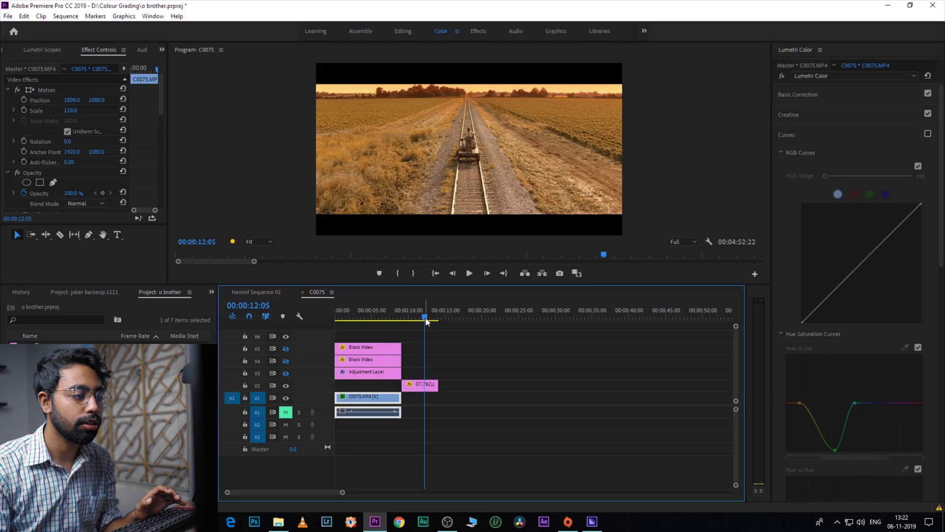
{"action": "left_click_drag", "start_coordinate": [426, 320], "coordinate": [378, 319]}
{"action": "left_click", "coordinate": [928, 135]}
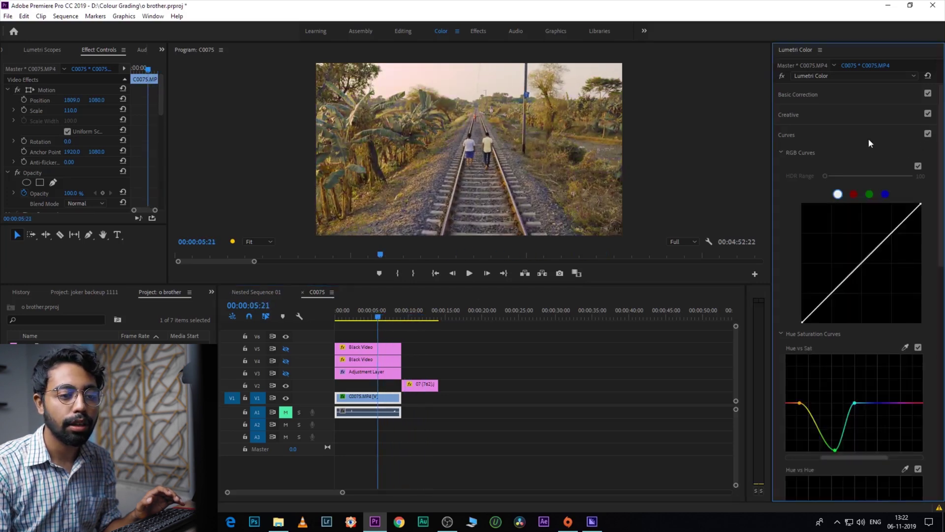
{"action": "scroll", "coordinate": [869, 142], "scroll_direction": "down", "scroll_amount": 5}
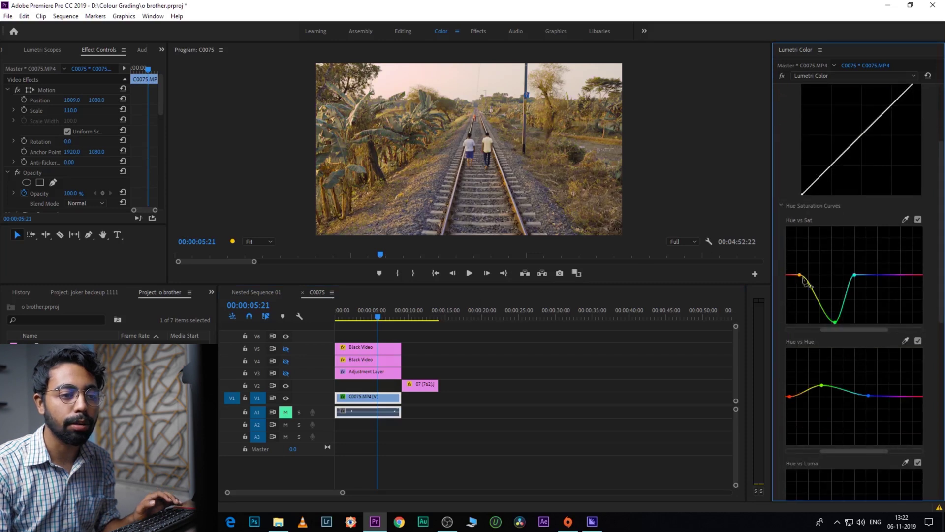
Reset C0075's Hue vs Sat curve and desaturate the greens, anchoring the curve at orange and cyan.
{"action": "double_click", "coordinate": [801, 278]}
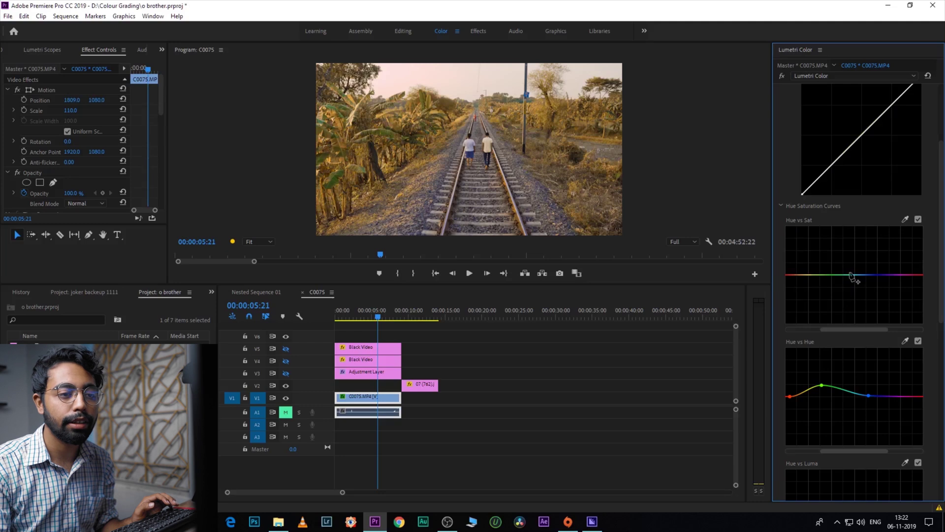
{"action": "left_click", "coordinate": [827, 276]}
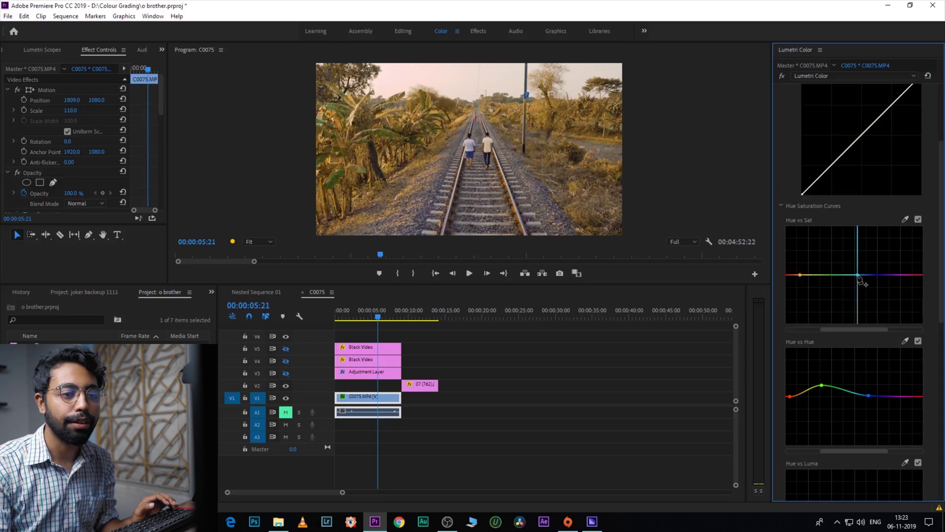
{"action": "left_click_drag", "start_coordinate": [828, 276], "coordinate": [837, 327]}
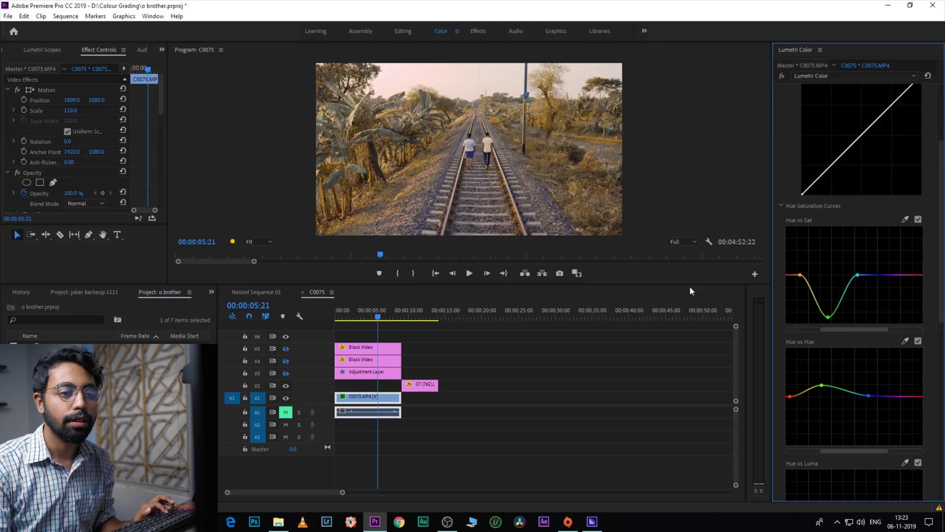
Reset the Hue vs Hue curve and raise its yellow-green range to shift the foliage toward orange.
{"action": "scroll", "coordinate": [837, 327], "scroll_direction": "down", "scroll_amount": 2}
{"action": "double_click", "coordinate": [827, 332]}
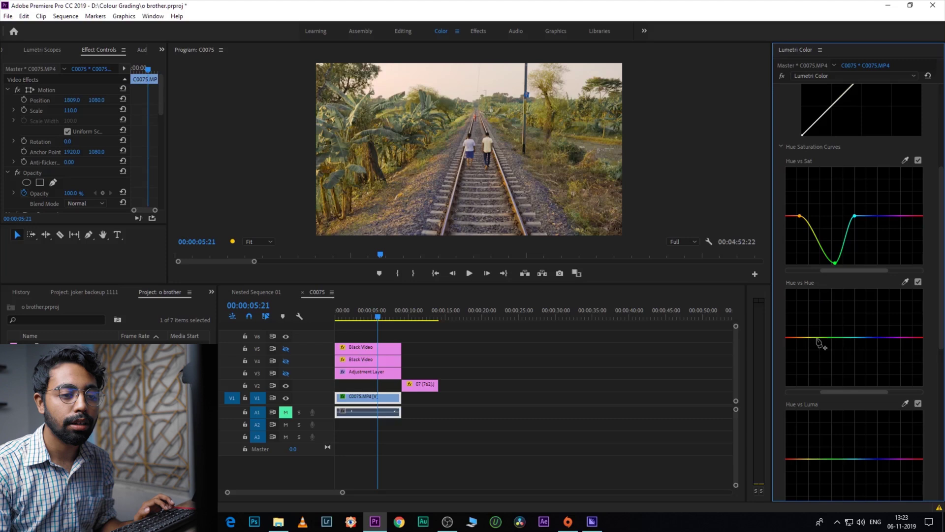
{"action": "left_click_drag", "start_coordinate": [830, 337], "coordinate": [823, 325]}
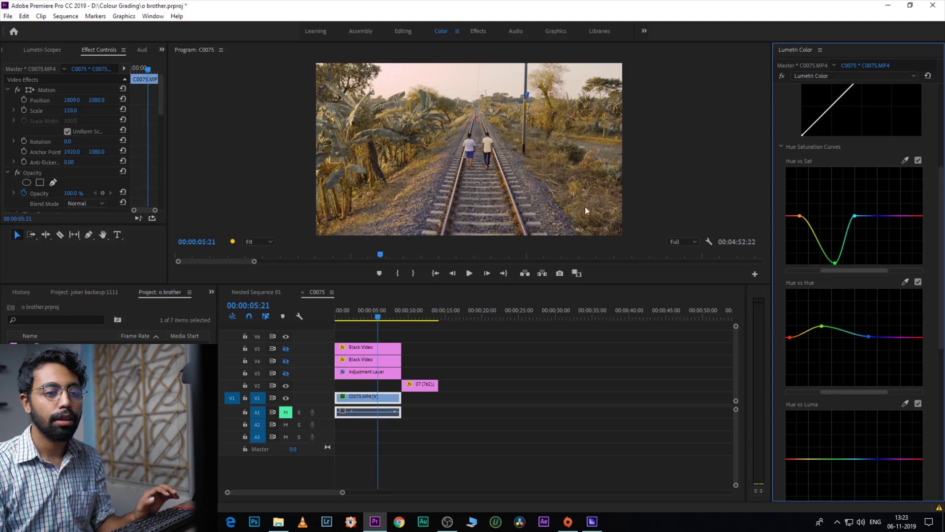
Examine C0075's Color Wheels & Match settings, comparing the image with and without them and with the whole Lumetri effect bypassed.
{"action": "scroll", "coordinate": [917, 307], "scroll_direction": "down", "scroll_amount": 2}
{"action": "scroll", "coordinate": [917, 308], "scroll_direction": "down", "scroll_amount": 7}
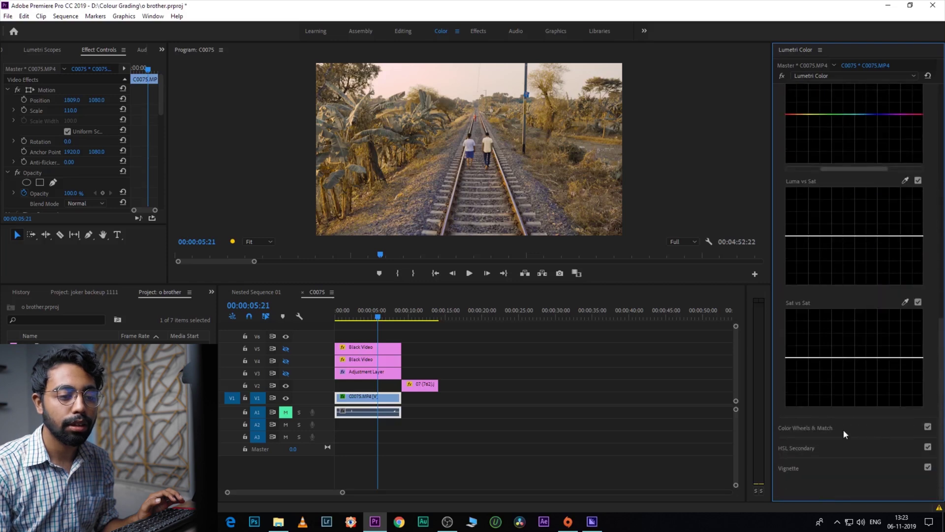
{"action": "left_click", "coordinate": [826, 430]}
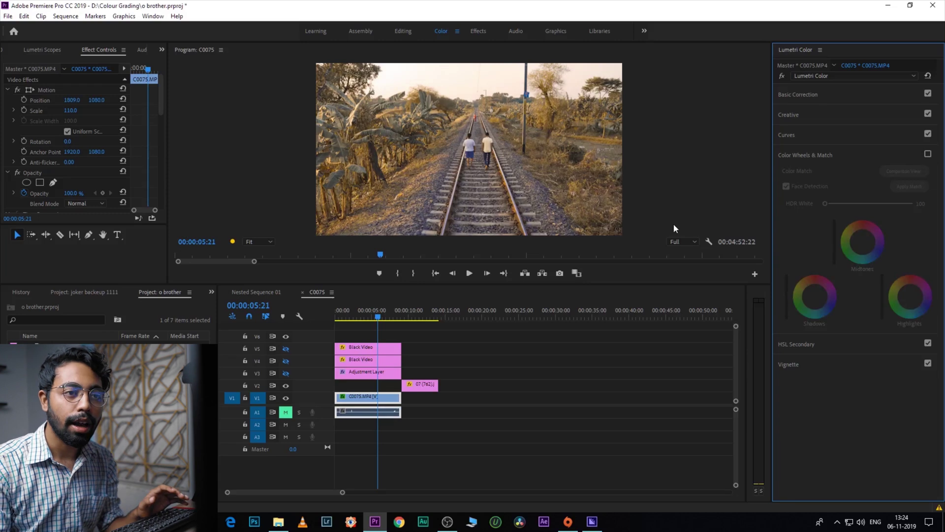
{"action": "left_click", "coordinate": [928, 153]}
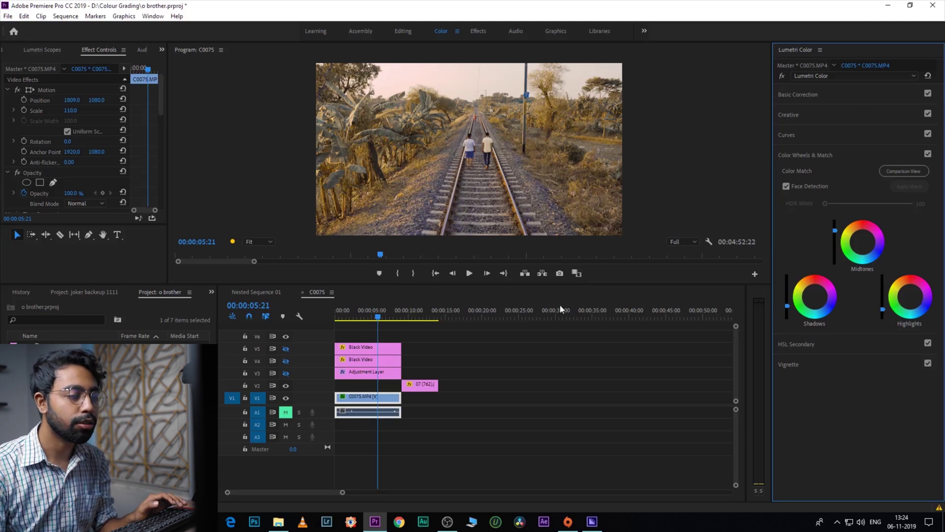
{"action": "left_click", "coordinate": [782, 77]}
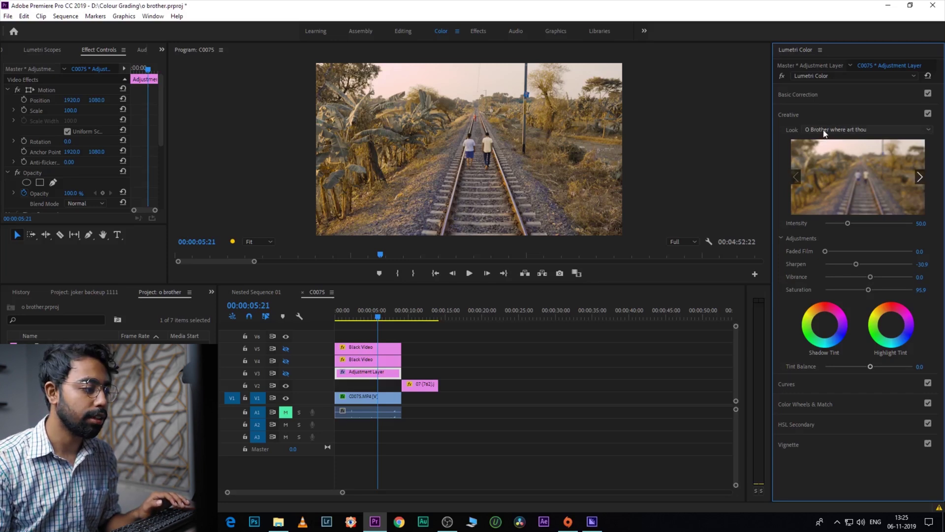
Turn on track V3 with the O Brother where art thou adjustment layer and examine that layer's Curves.
{"action": "left_click", "coordinate": [286, 374]}
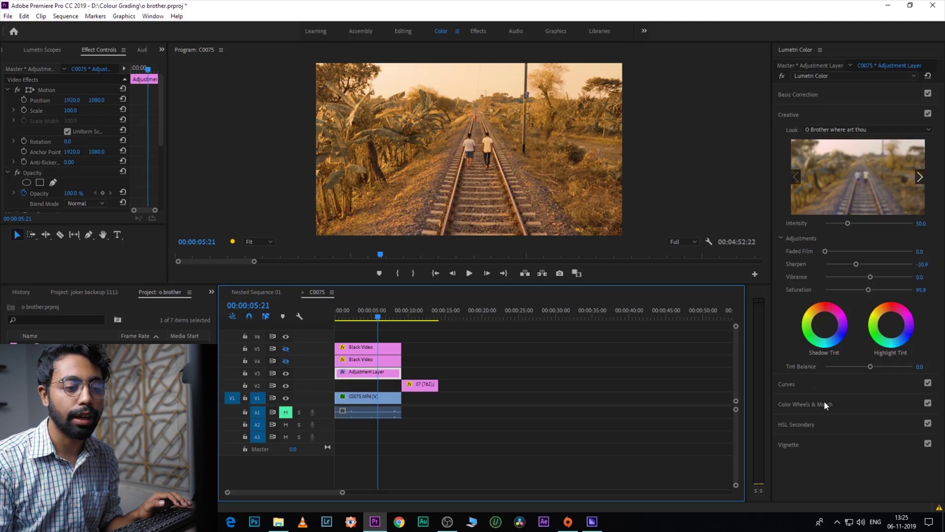
{"action": "left_click", "coordinate": [816, 386]}
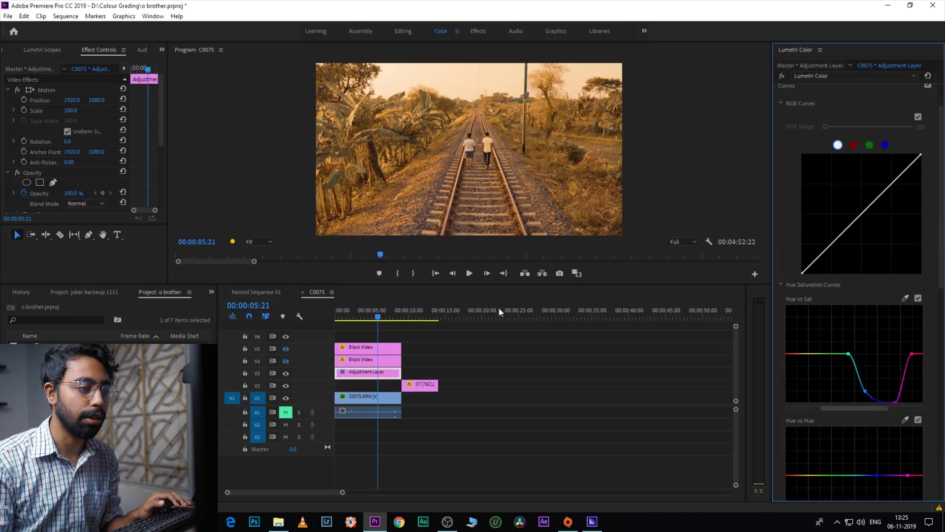
Show the reference and current frames in Comparison View, and turn on the V4 and V5 Black Video tracks as letterbox bars.
{"action": "left_click", "coordinate": [577, 274]}
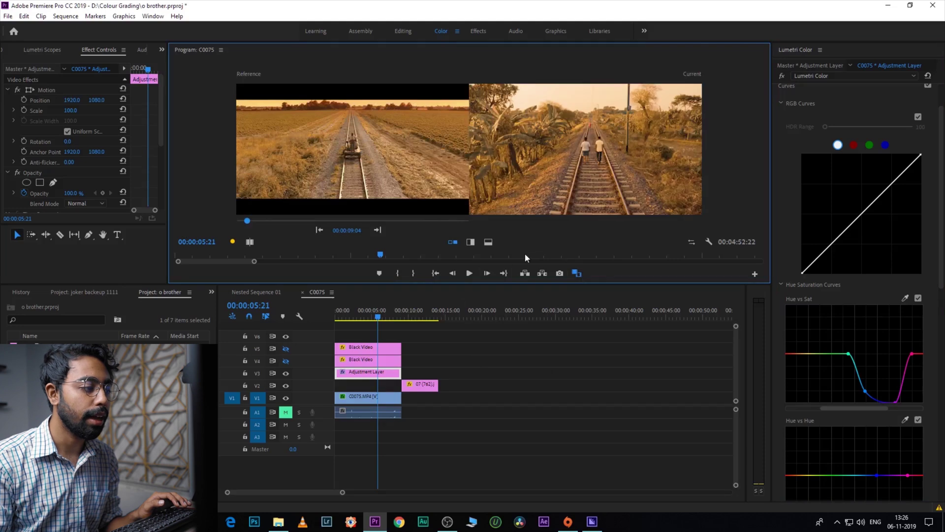
{"action": "left_click", "coordinate": [287, 362]}
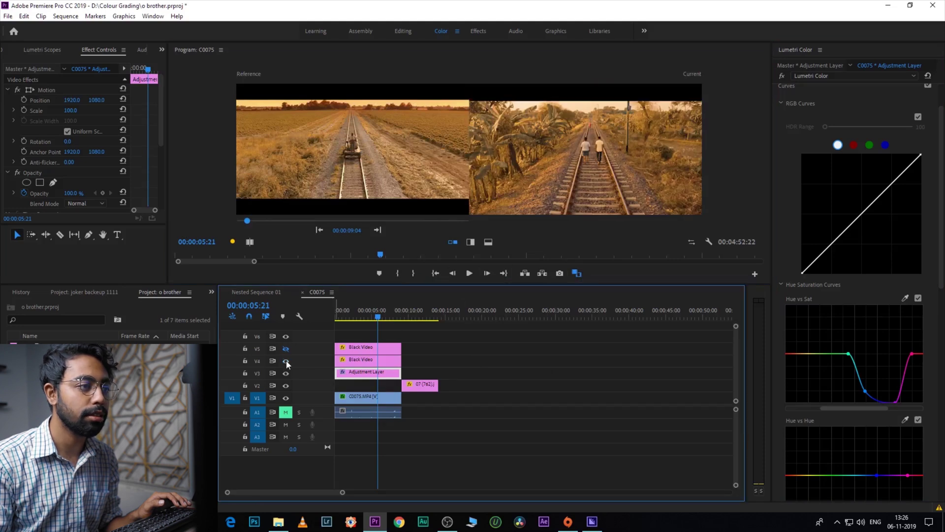
{"action": "left_click", "coordinate": [286, 348]}
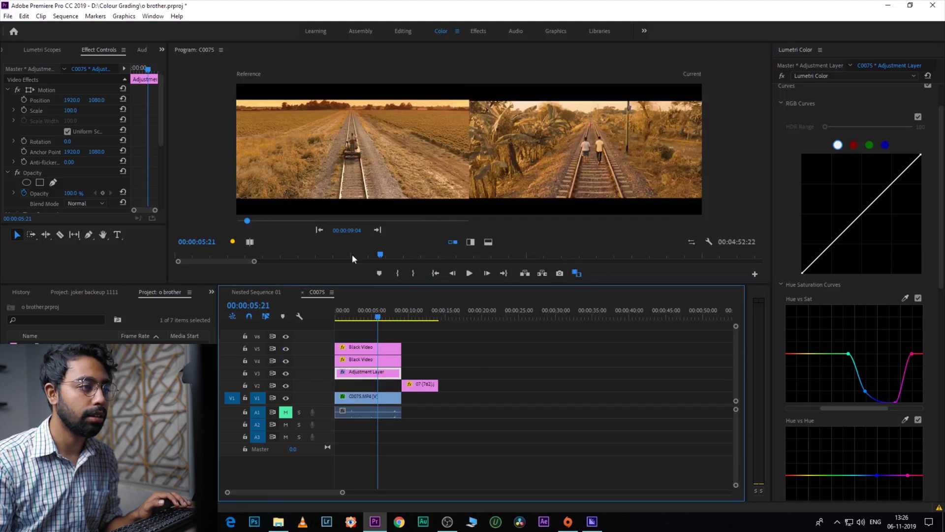
Enlarge the Program monitor, play the graded clip briefly beside the reference, and return the playhead to 00:00:00:12.
{"action": "left_click_drag", "start_coordinate": [374, 283], "coordinate": [375, 384]}
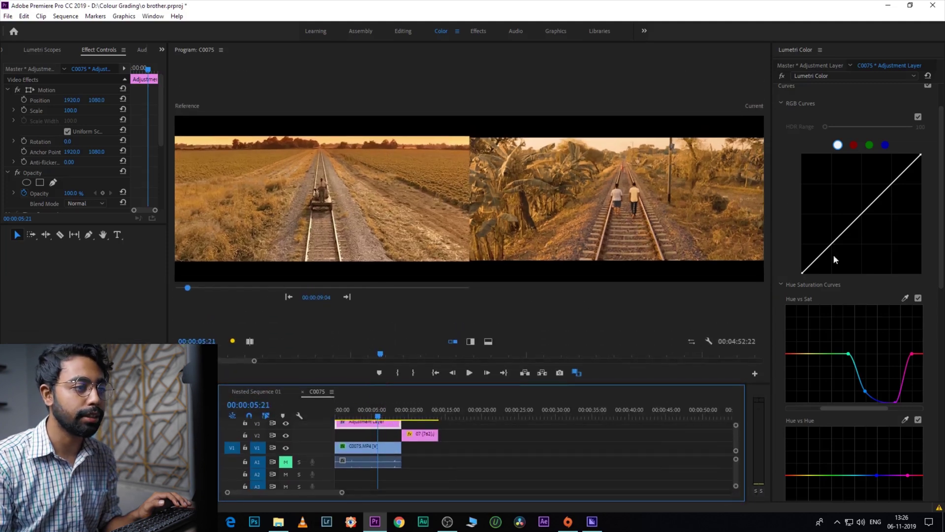
{"action": "left_click", "coordinate": [229, 238]}
{"action": "key", "text": "space"}
{"action": "key", "text": "space"}
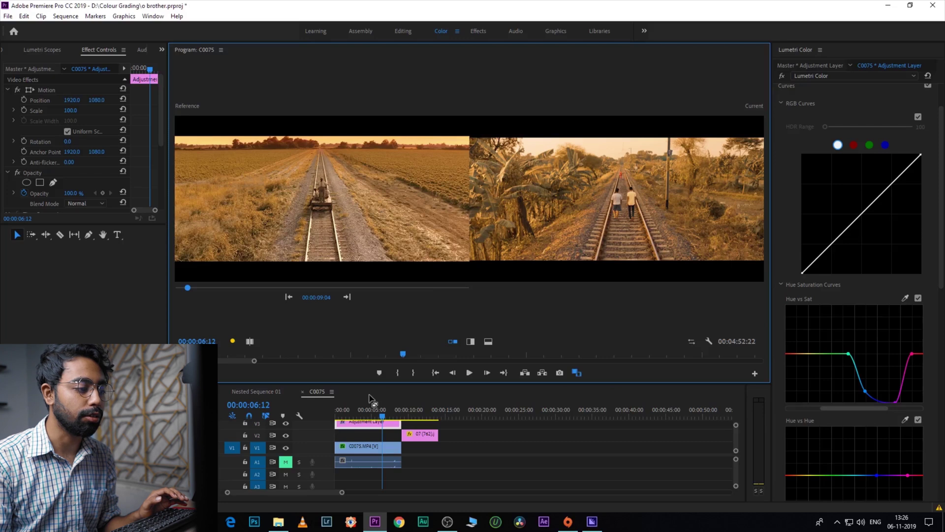
{"action": "left_click_drag", "start_coordinate": [382, 415], "coordinate": [338, 421]}
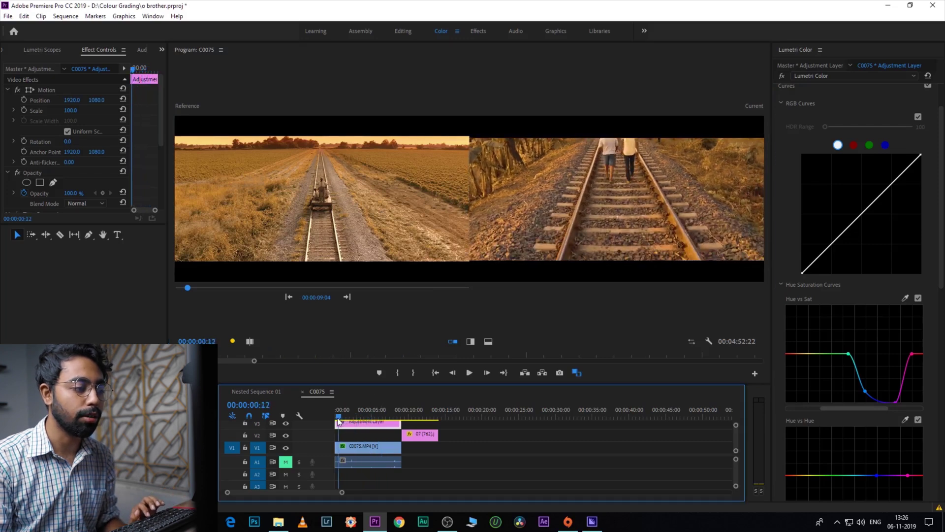